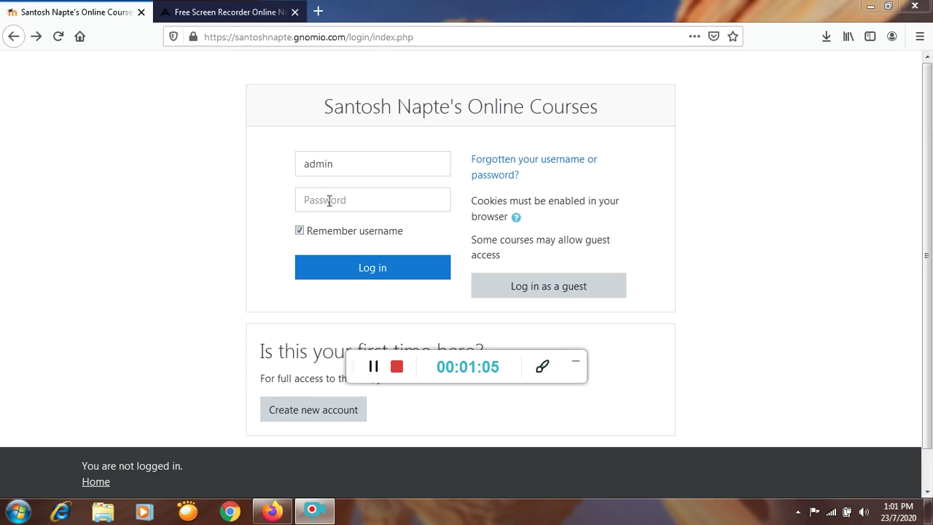
Step: Log in to the Moodle site as admin with the account password, without saving the login in the browser
click(329, 201)
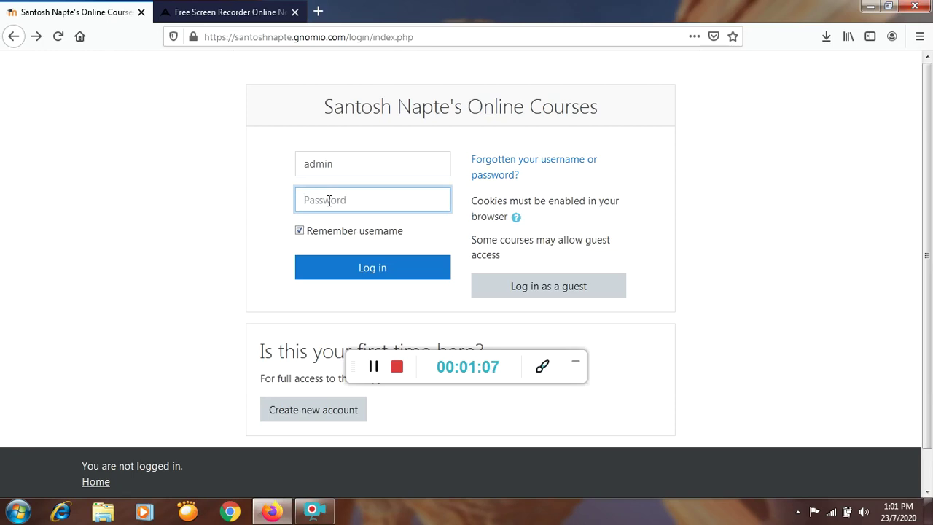
text(••)
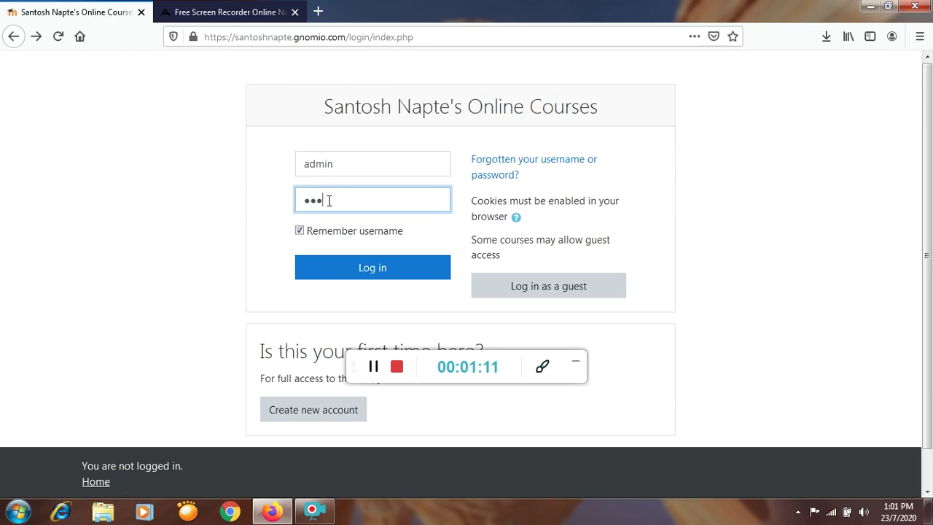
text(••)
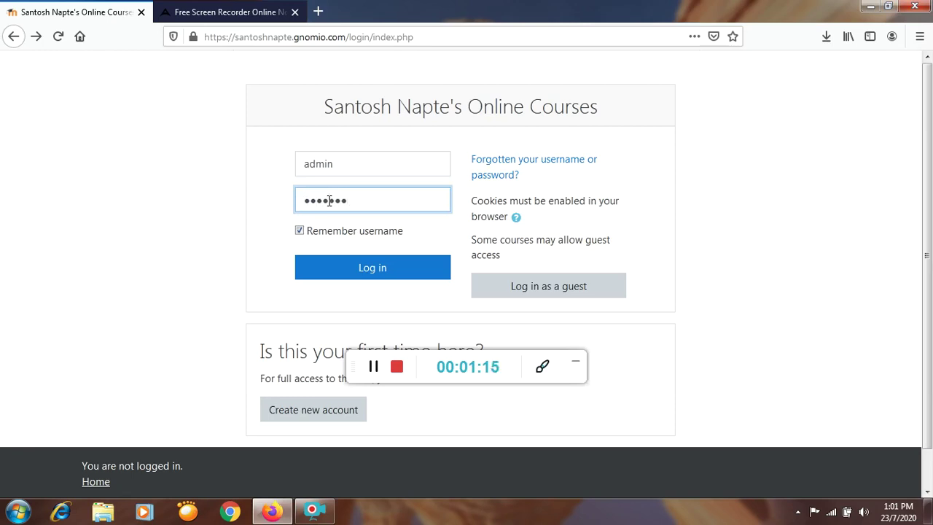
click(368, 268)
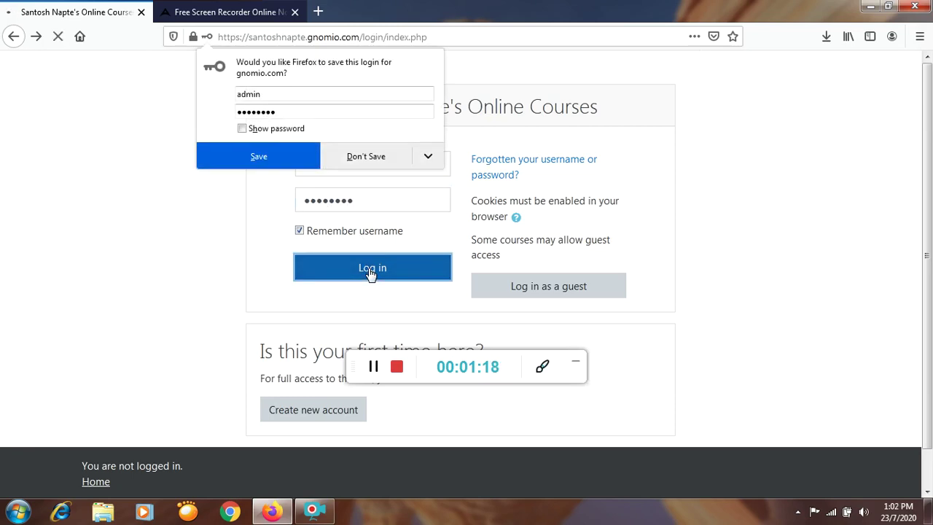
click(346, 162)
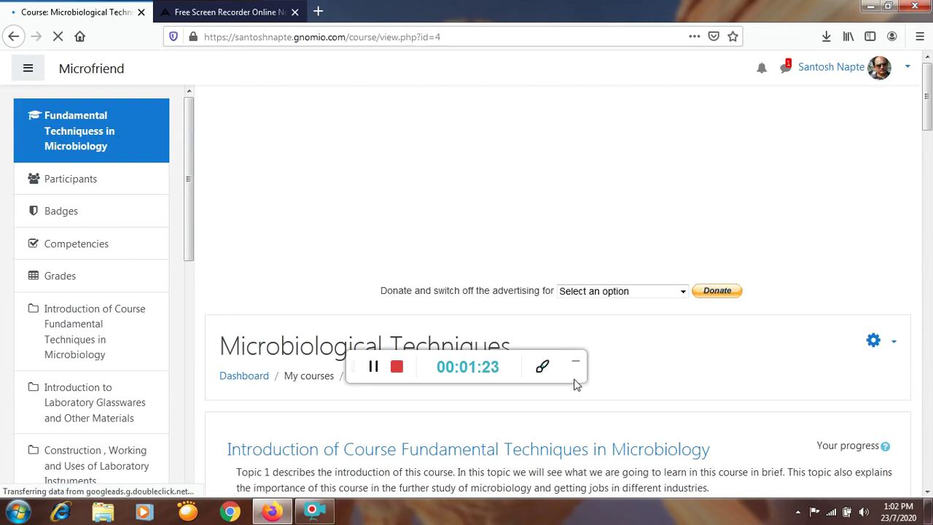
Step: Look over the Microbiological Techniques course page and its list of topics and site links
drag(576, 384, 932, 524)
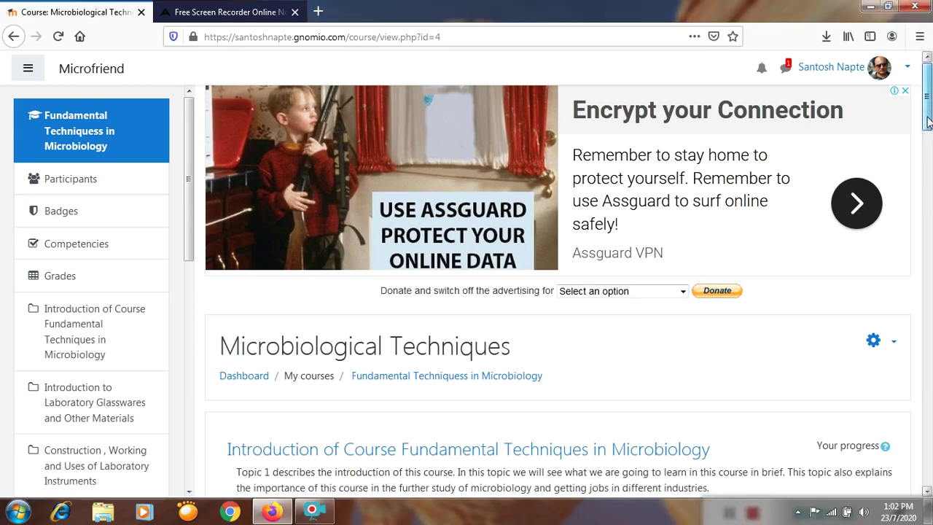
drag(927, 142, 928, 166)
click(927, 57)
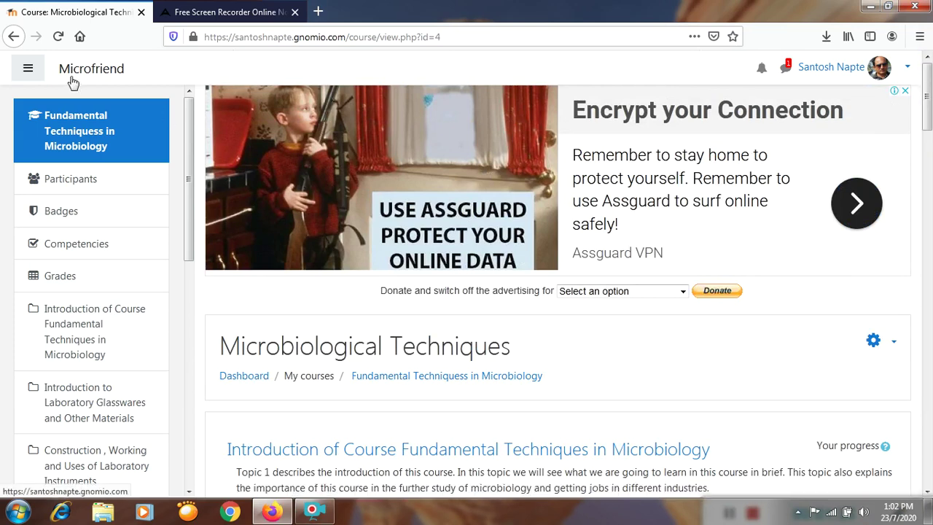
drag(188, 234, 188, 411)
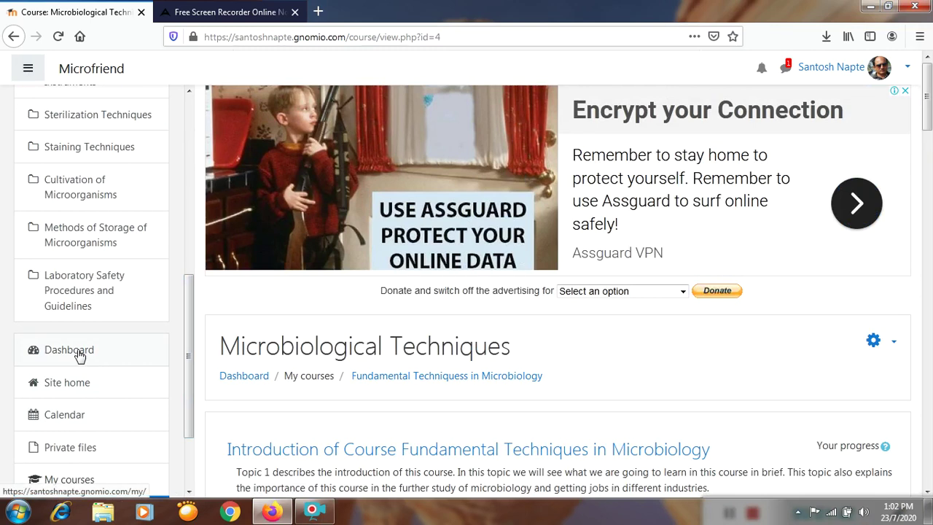
drag(191, 343, 187, 115)
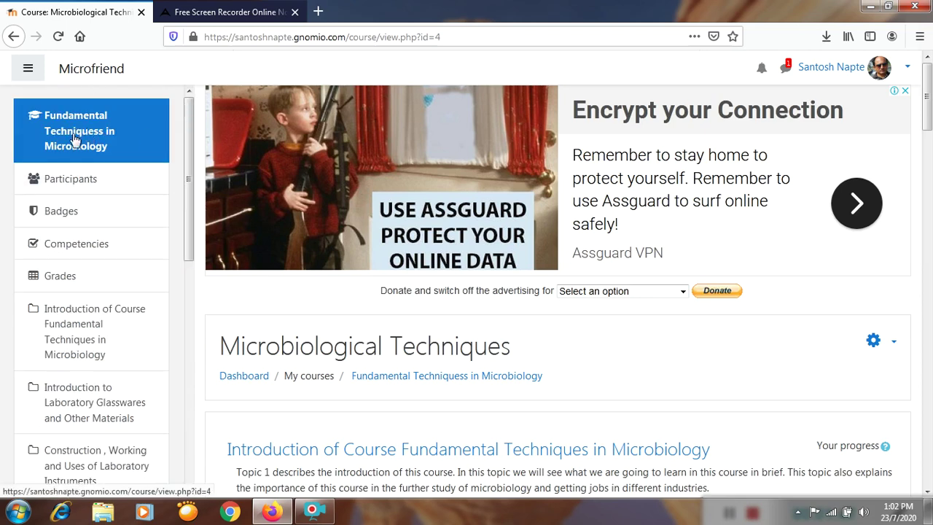
drag(189, 159, 189, 383)
Step: Open the Dashboard to review its course overview, and look through the Site home page
click(74, 252)
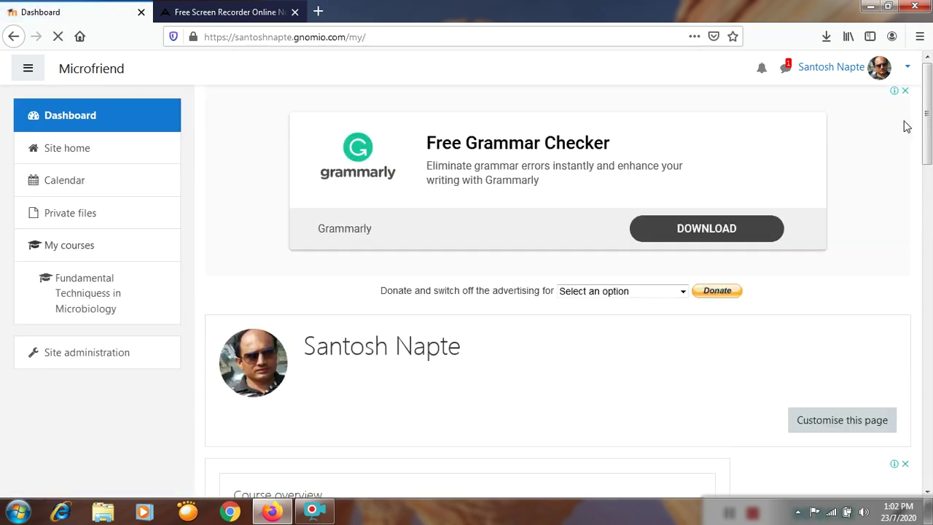
drag(927, 137, 930, 53)
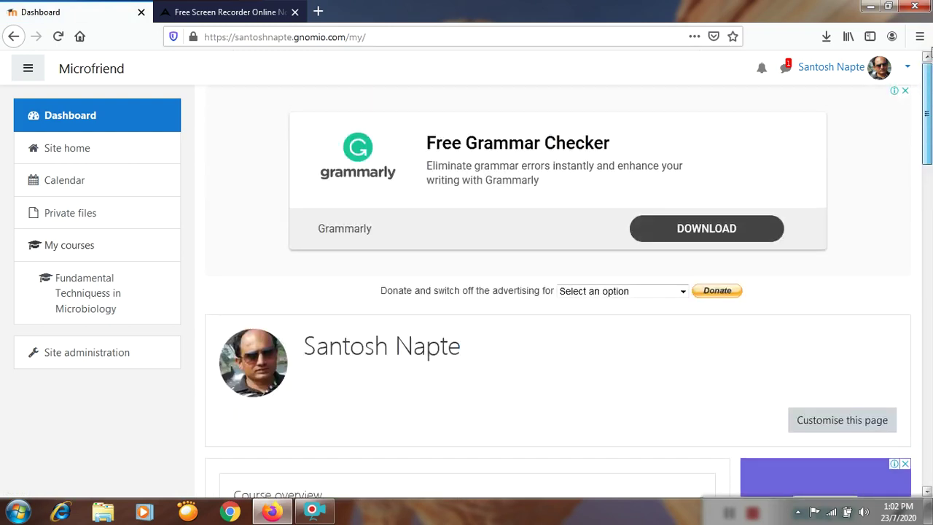
drag(930, 142, 930, 252)
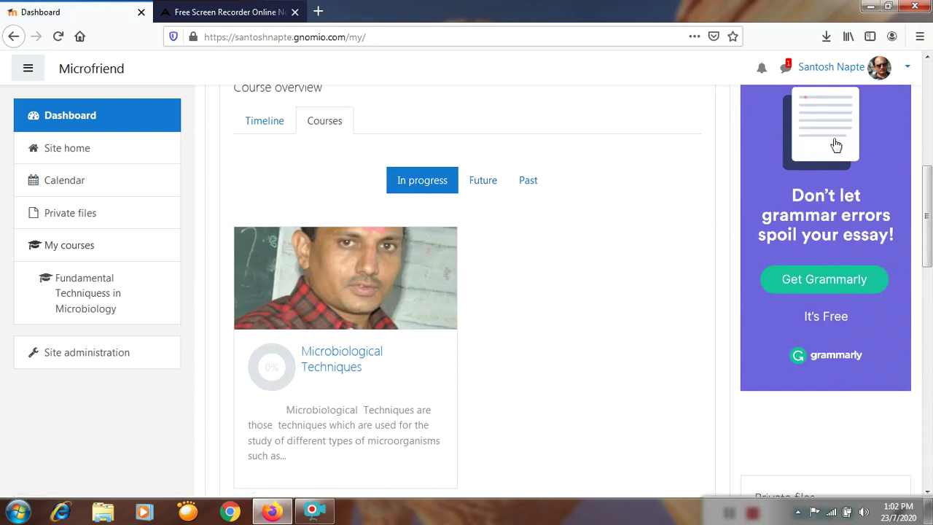
drag(927, 223, 929, 91)
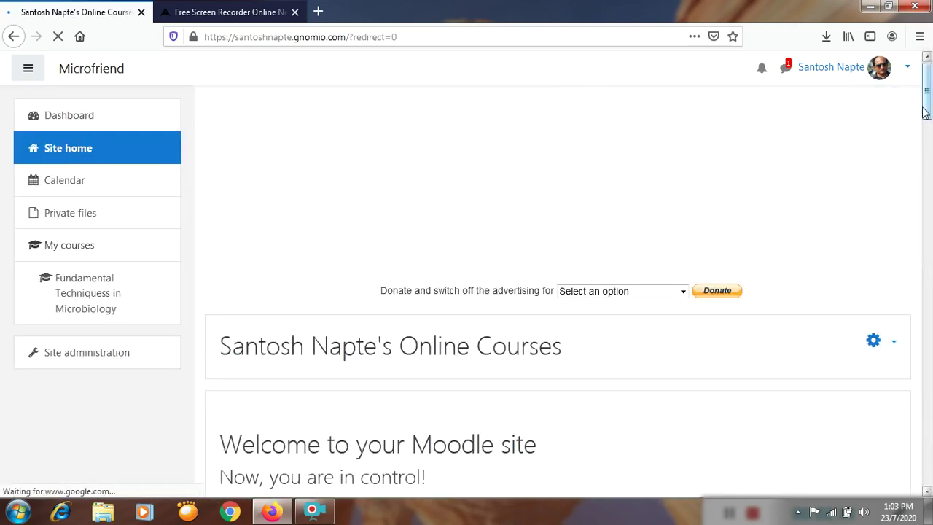
drag(929, 112, 926, 511)
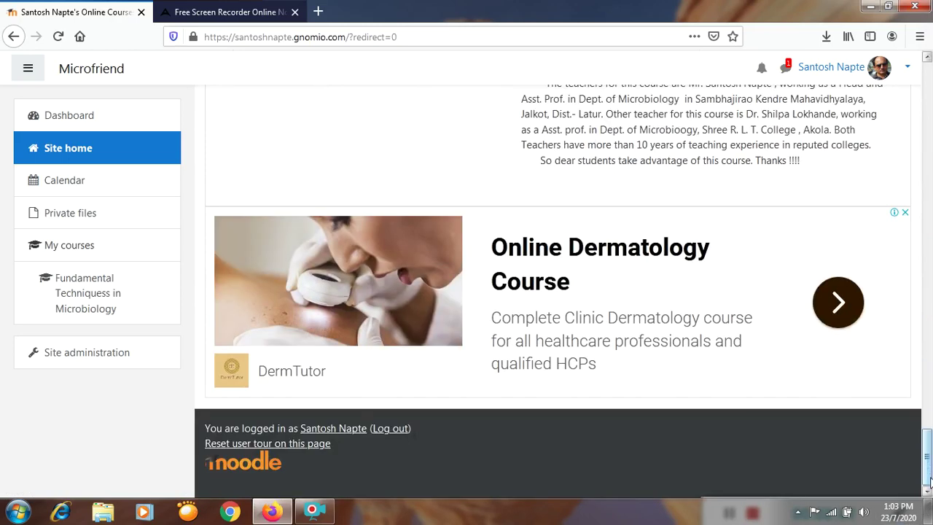
drag(928, 431, 928, 467)
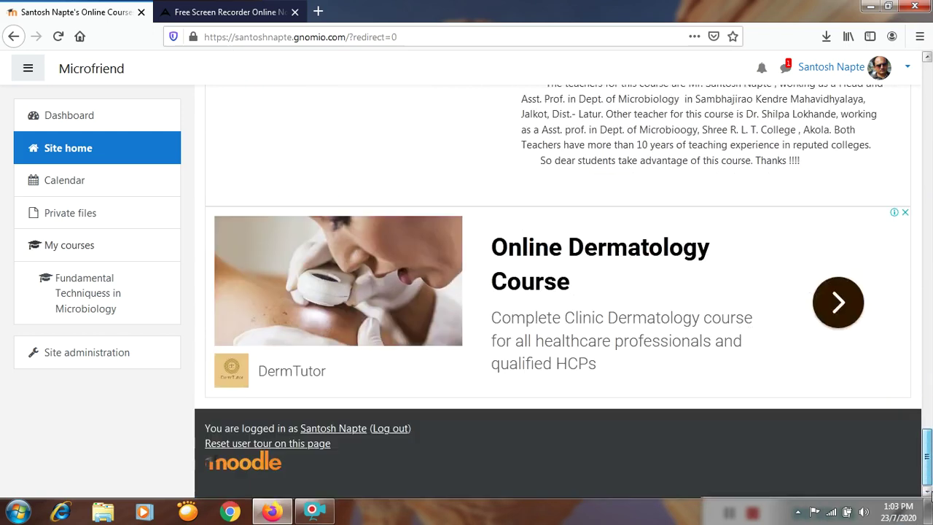
Step: Start a new course in the Microbiology category from course and category management in Site administration
click(104, 357)
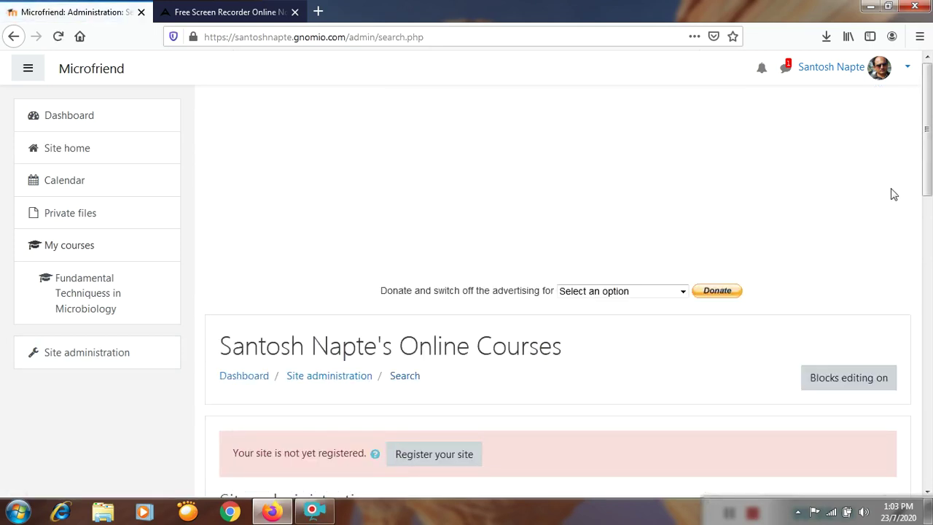
drag(928, 178, 927, 246)
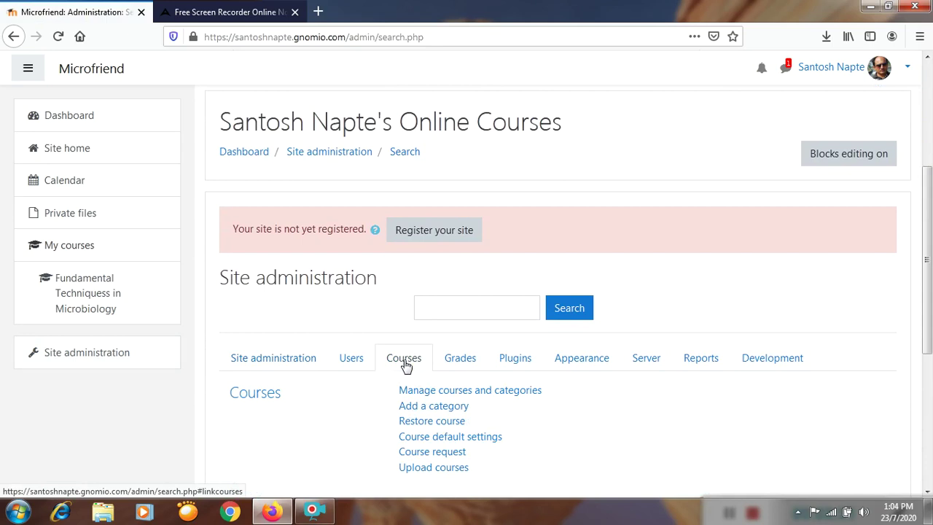
click(428, 394)
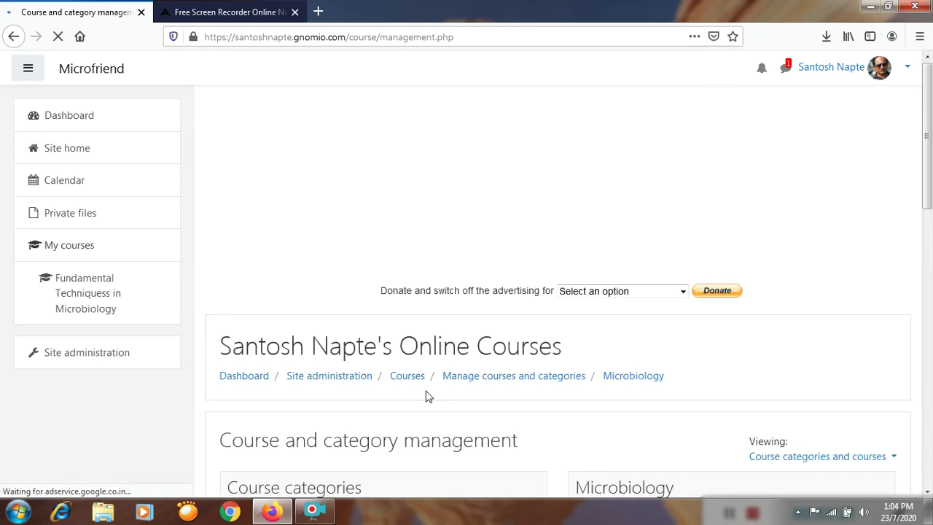
drag(926, 196, 922, 288)
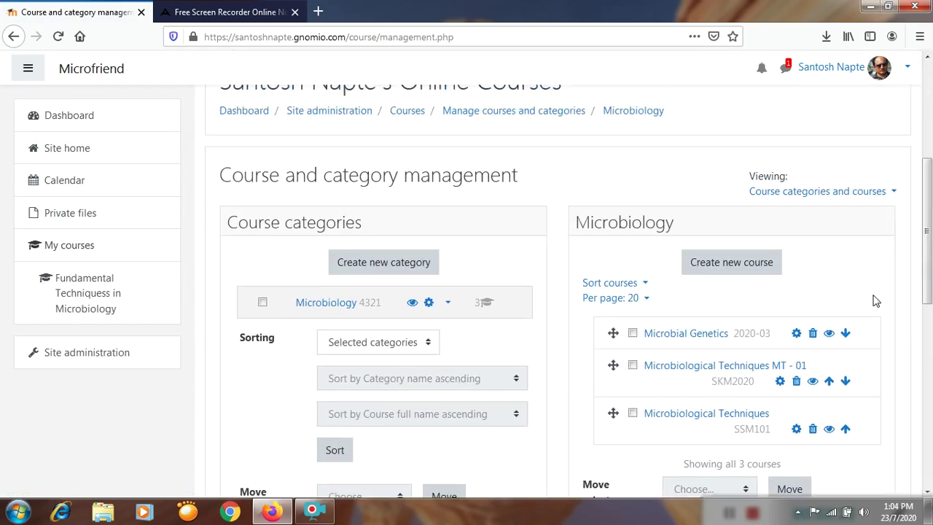
click(729, 269)
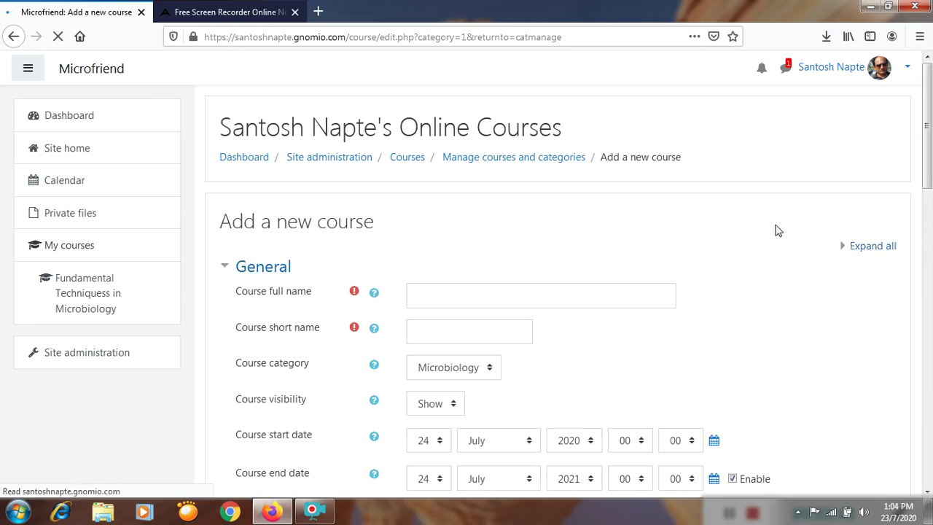
drag(931, 155, 925, 124)
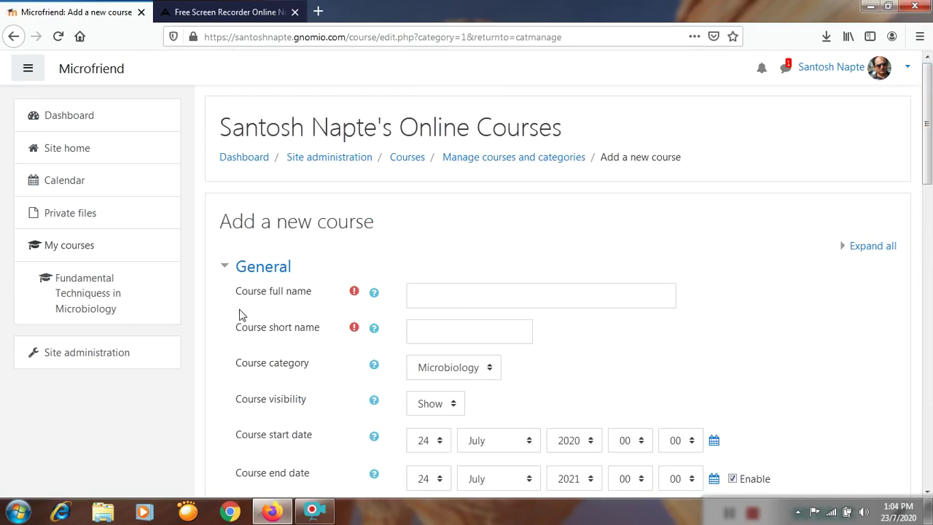
Step: Enter Microbial Genetics as the new course's full name
click(422, 298)
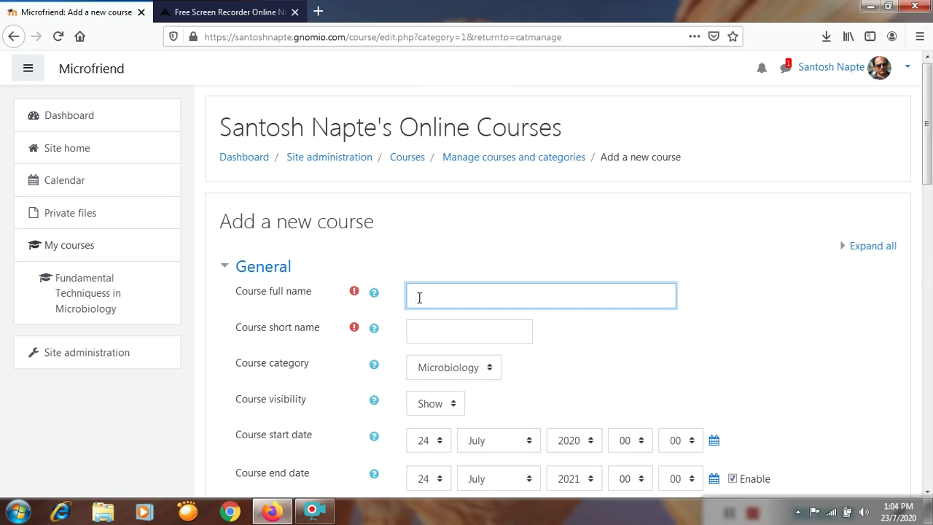
text(Micro)
key(BackSpace)
key(BackSpace)
key(BackSpace)
key(BackSpace)
key(BackSpace)
text(Microbial Genetics)
Step: Enter MG20201 as the new course's short name
click(421, 333)
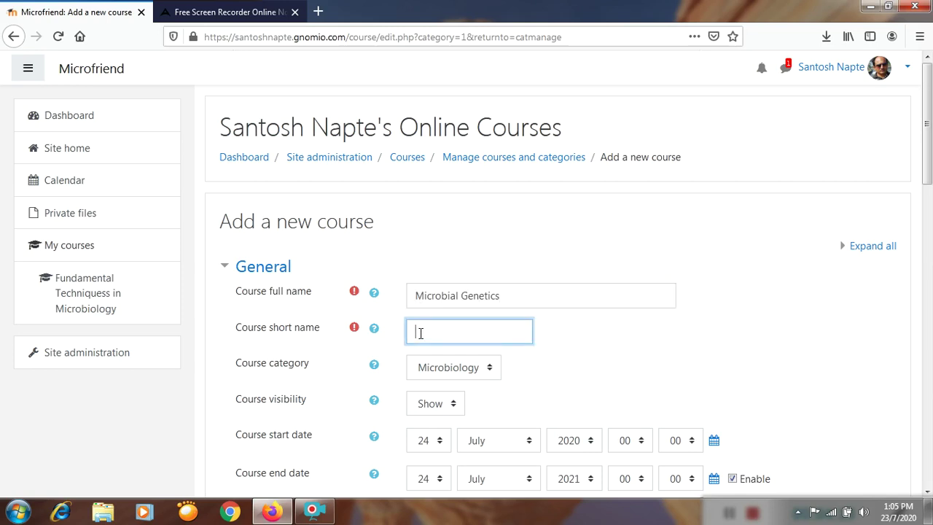
text(M)
text(G)
text(@)@)
key(BackSpace)
key(BackSpace)
key(BackSpace)
key(BackSpace)
text(20201)
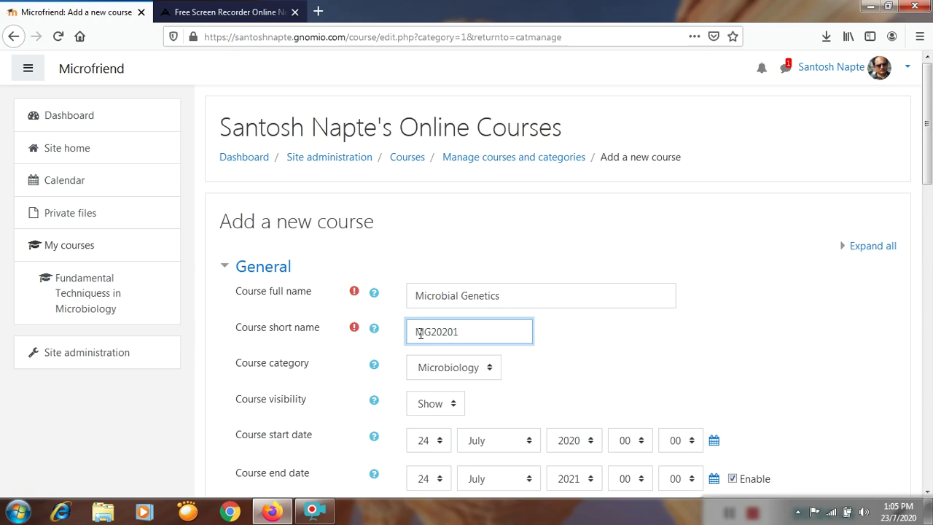
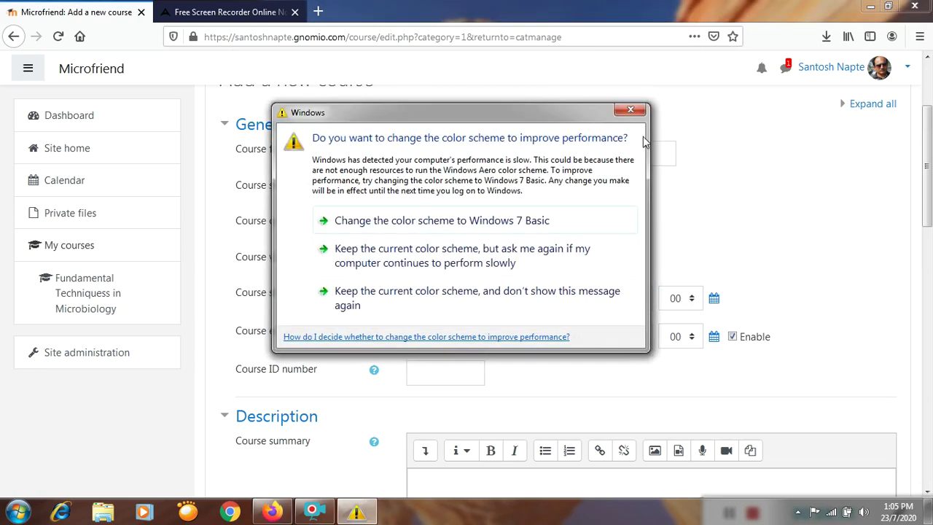
Step: Dismiss the Windows color scheme prompt and set the course start time to 11:59
click(632, 111)
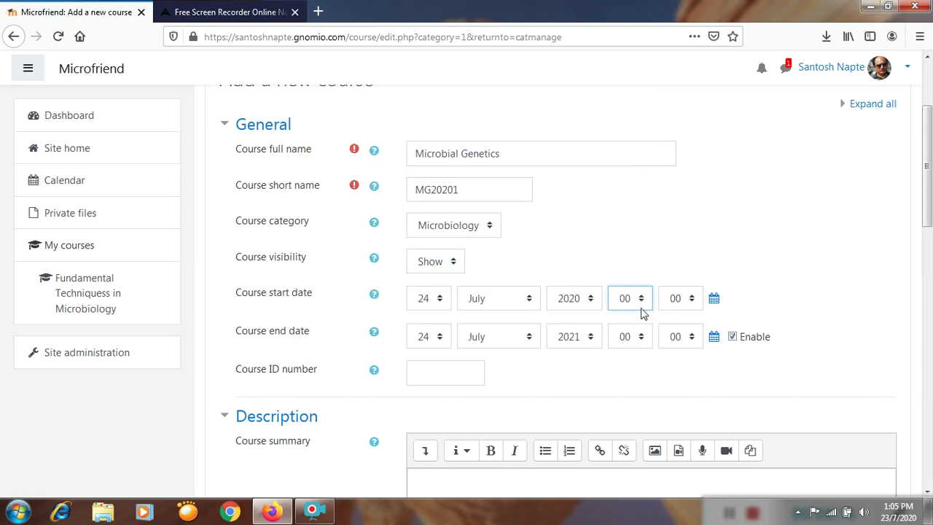
click(641, 300)
click(647, 278)
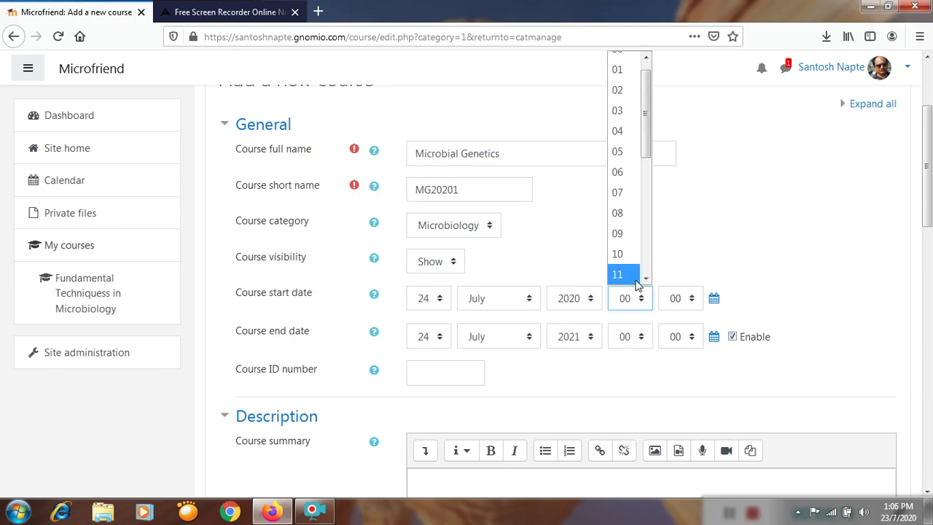
click(647, 278)
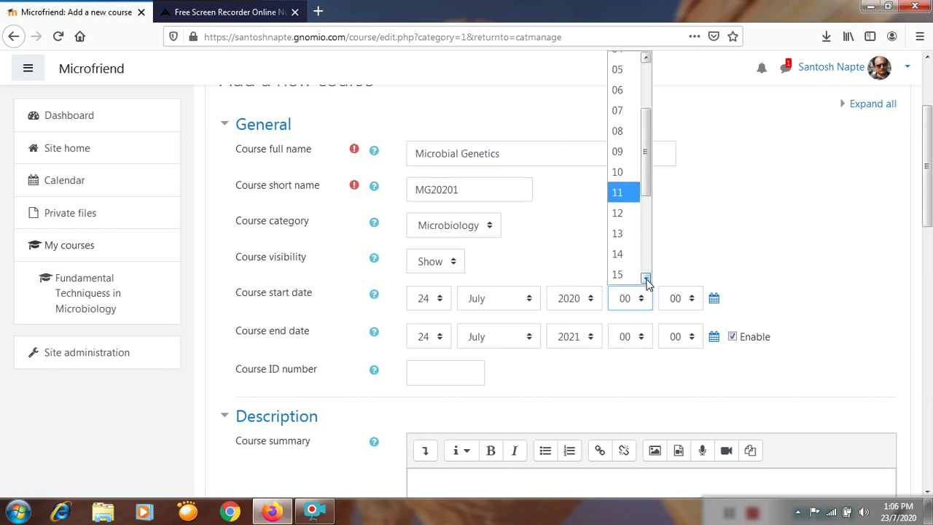
click(620, 192)
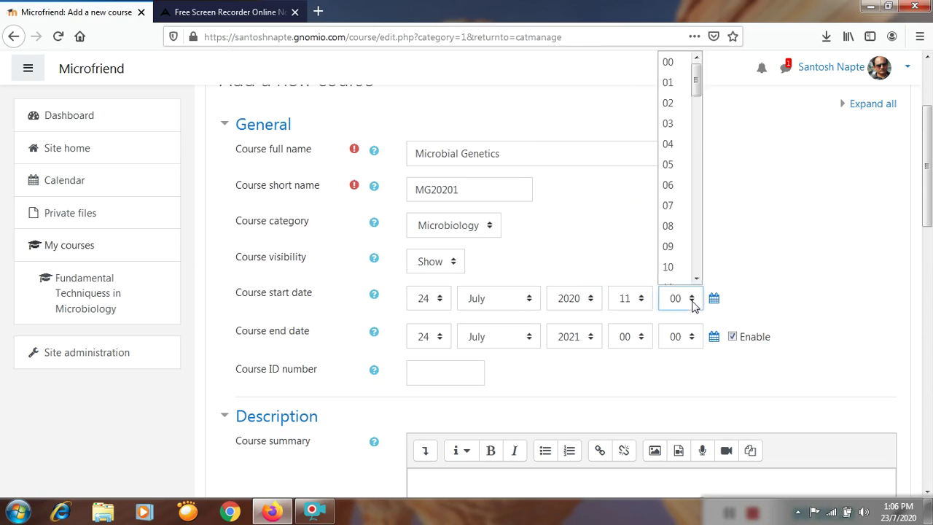
click(693, 300)
drag(698, 280, 697, 280)
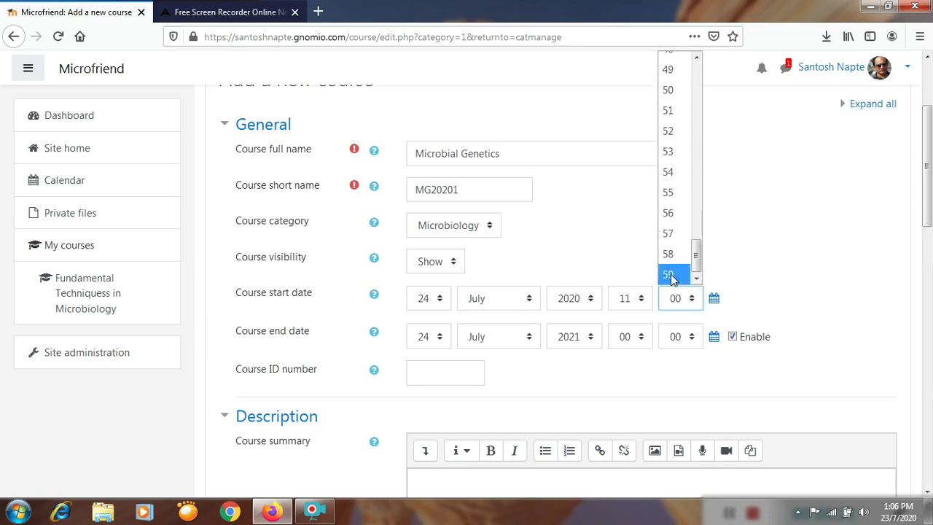
click(672, 276)
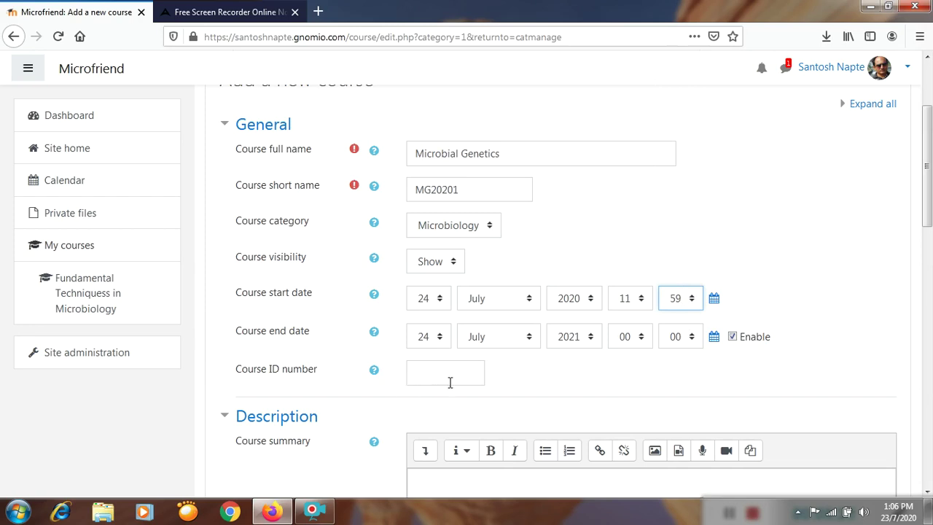
Step: Set the month and year of the course end date to August 2020
click(530, 340)
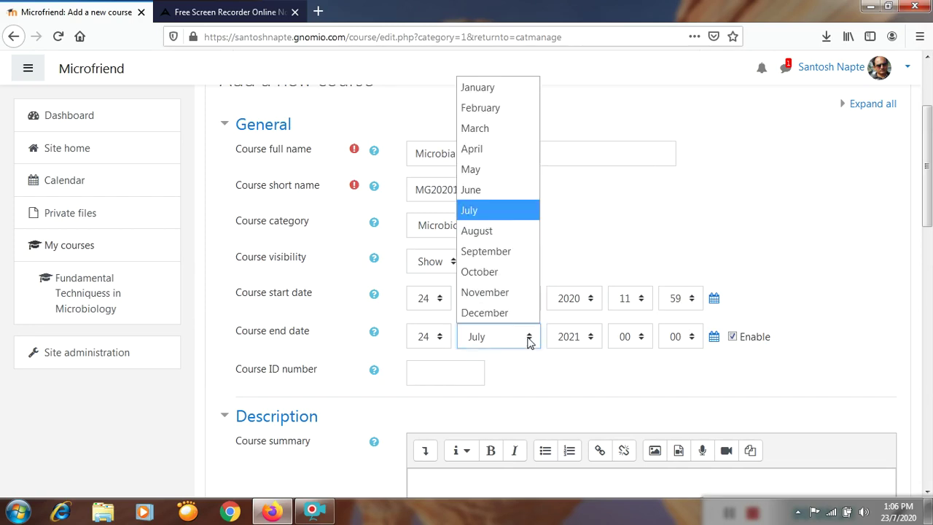
click(485, 239)
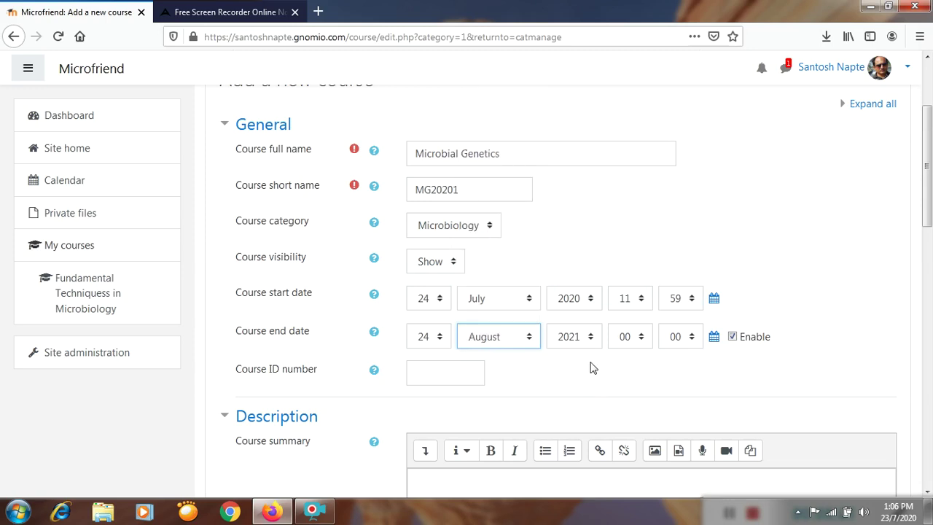
click(592, 340)
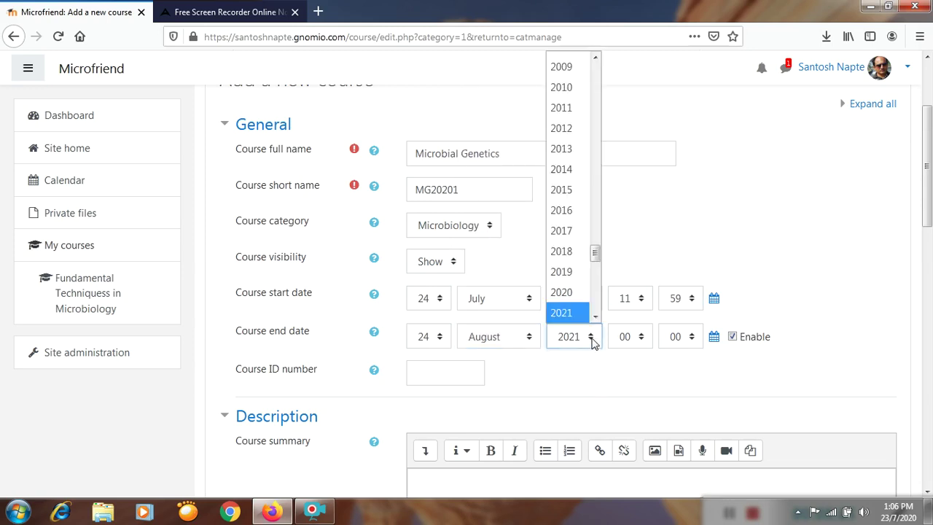
click(578, 292)
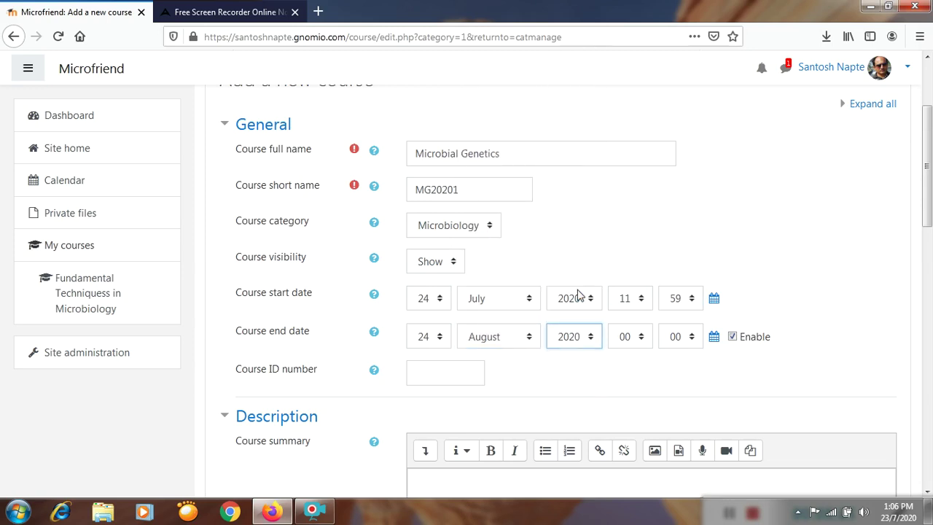
Step: Set the hour of the course end date to 13 and enter 12345 as the course ID number
click(641, 343)
click(630, 313)
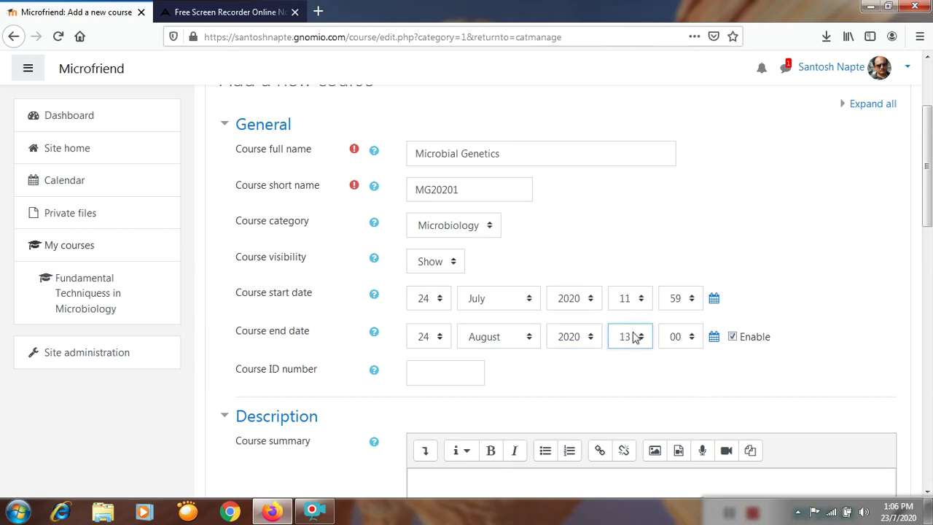
click(421, 375)
text(12345)
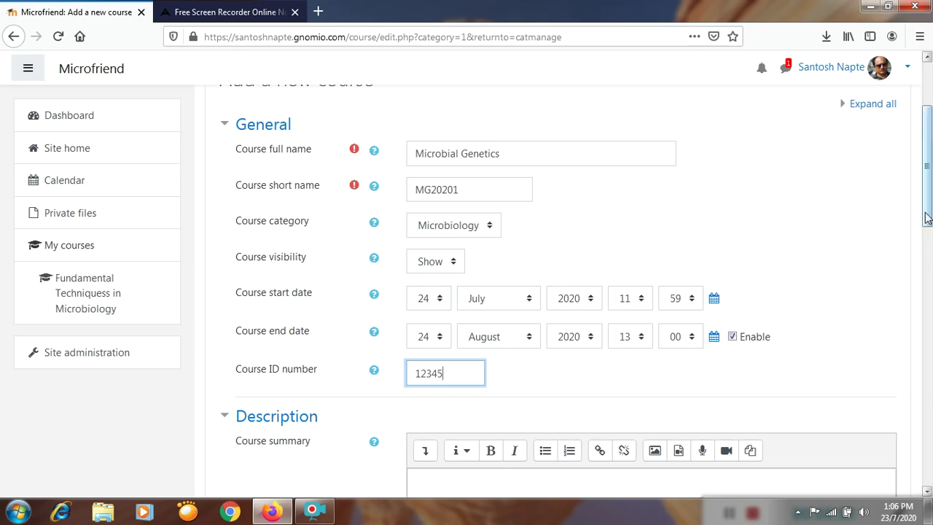
Step: Write the course summary "Microbial course is developed for Microbiology and other life science students."
scroll(929, 222, down, 2)
scroll(928, 223, down, 5)
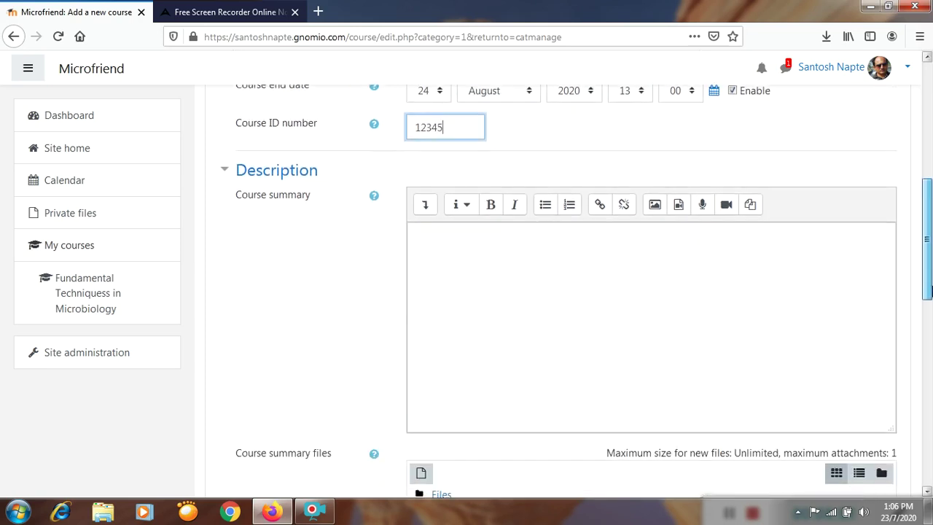
click(431, 240)
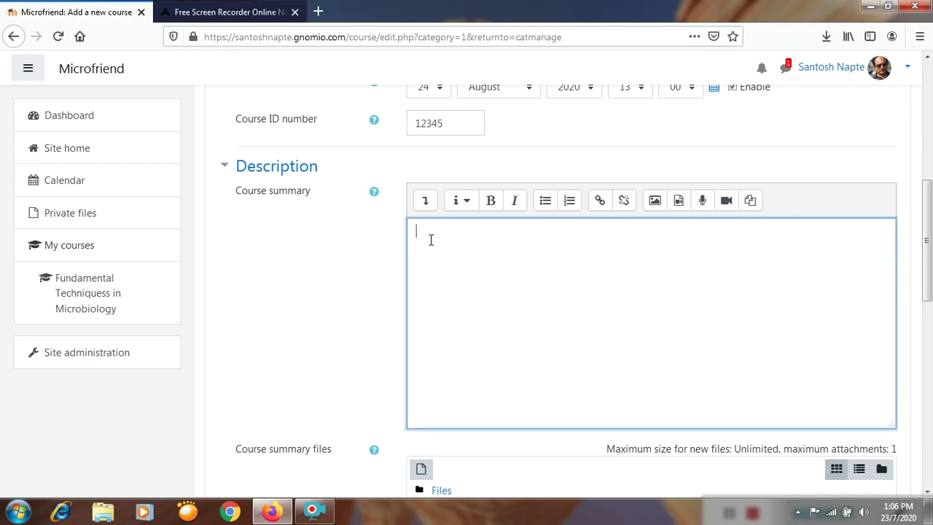
text(Microbial cours)
key(BackSpace)
text(e is)
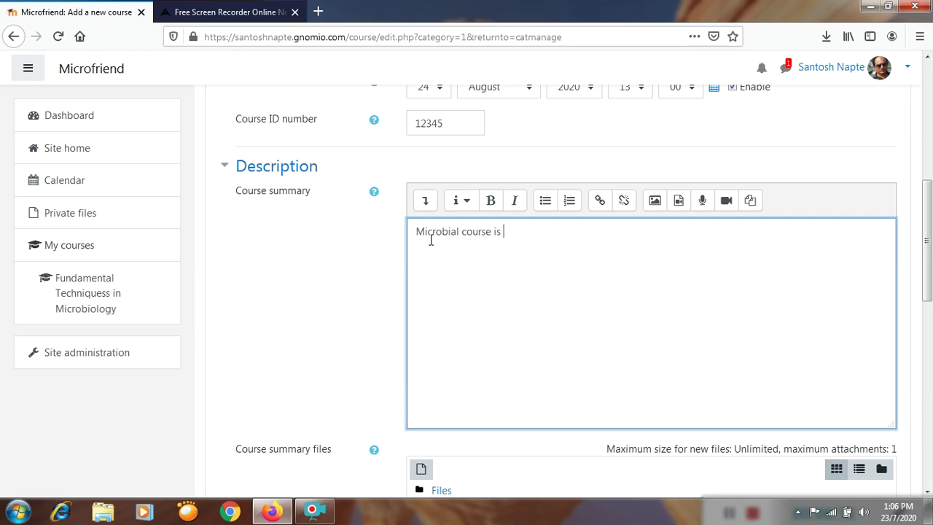
text( developed for Microbilogy)
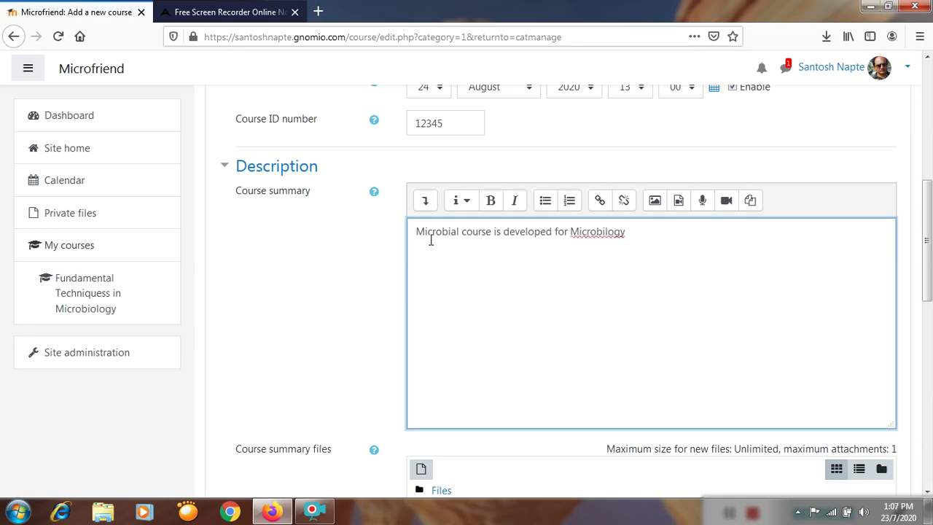
click(607, 232)
text(ogy and other life)
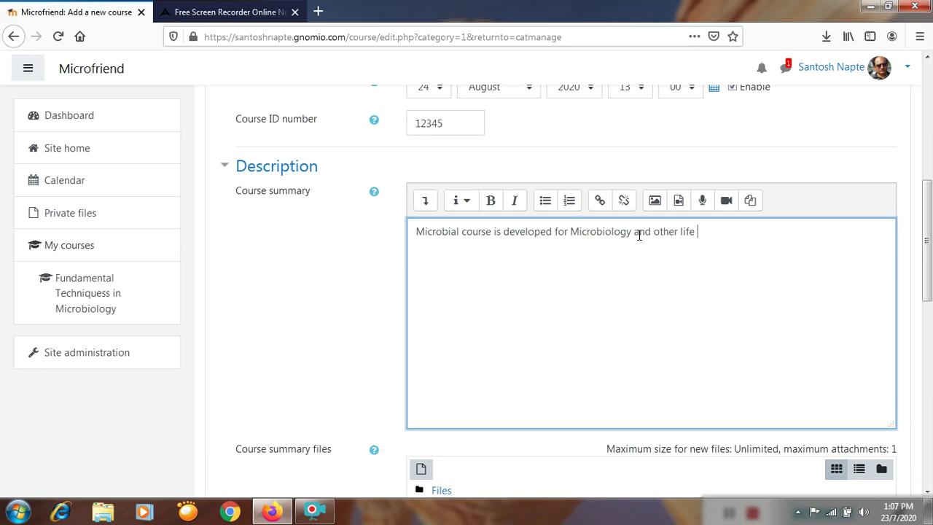
text( science students.)
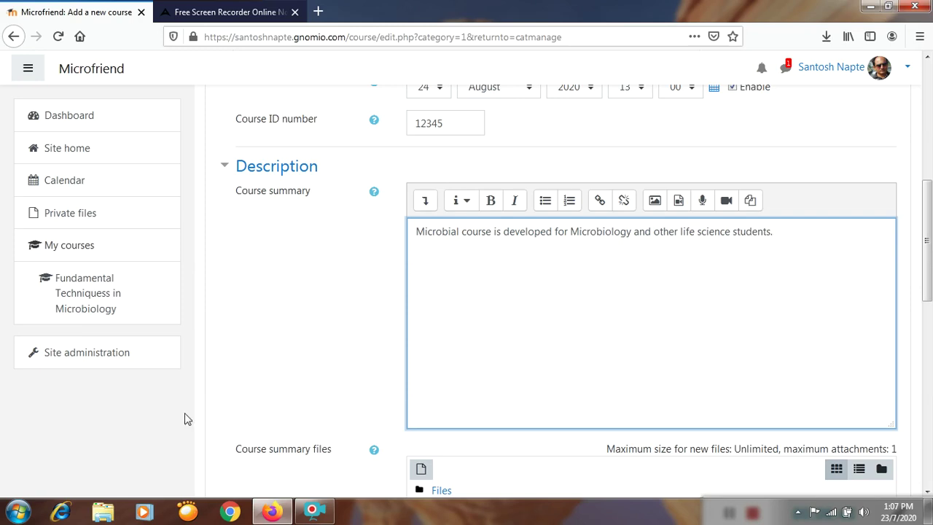
Step: Switch to Windows Explorer and open MicrobiologyBScThirdYearCBCSPatternsyllabusJune2018 (1).pdf from the SABKUCH MICROBIOLOGY folder in Documents
click(106, 514)
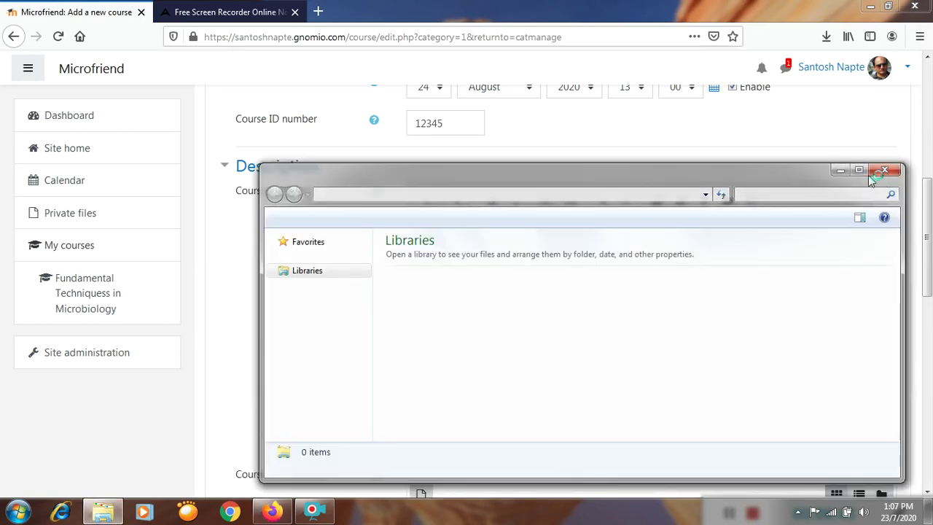
click(858, 169)
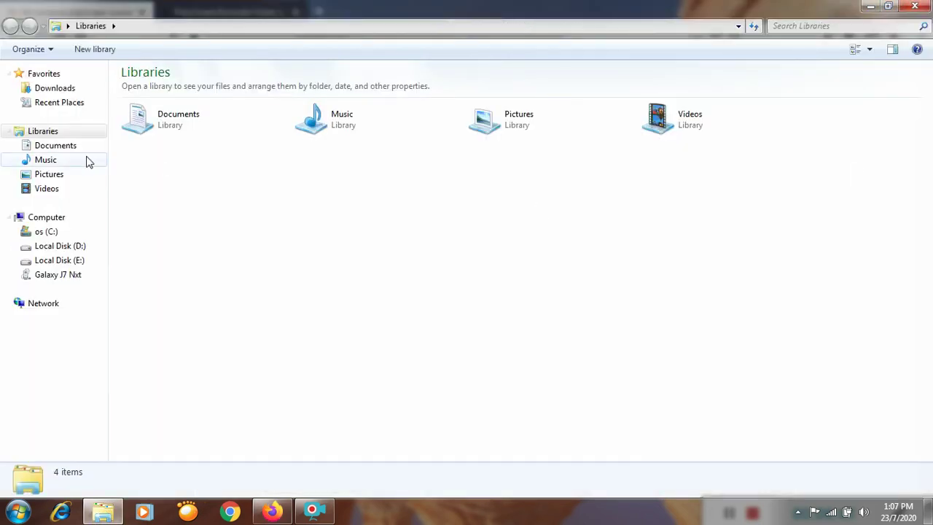
click(64, 149)
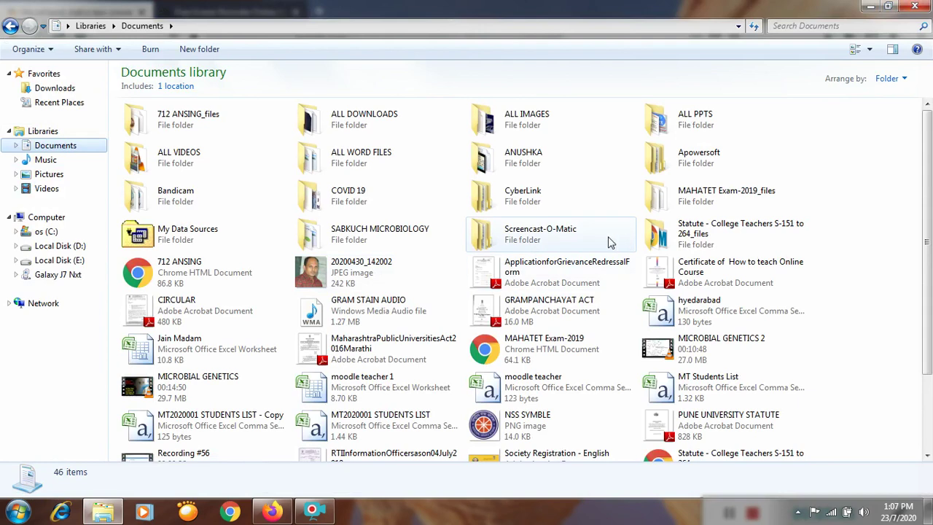
double_click(391, 232)
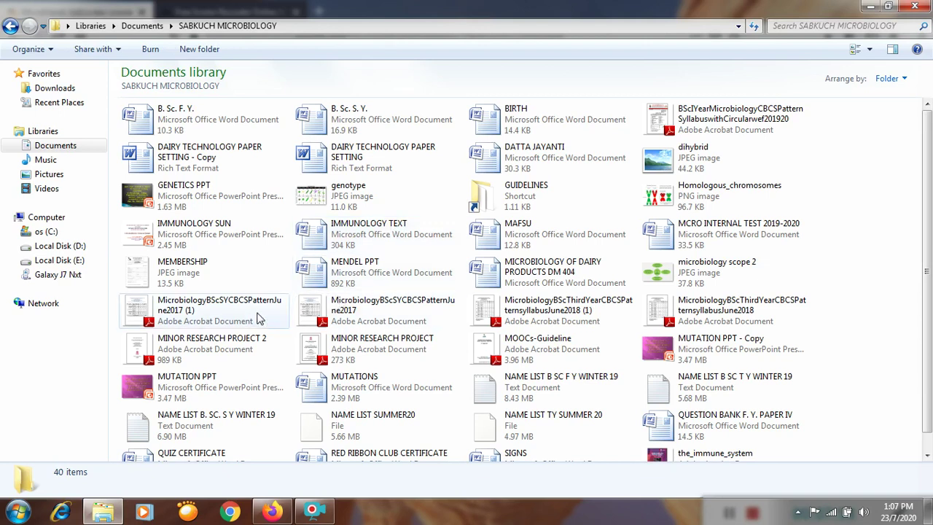
click(572, 311)
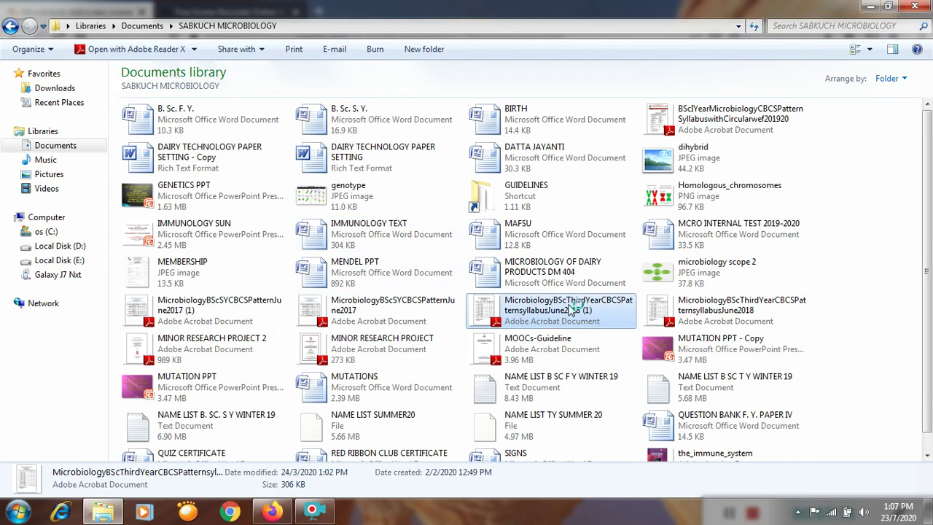
double_click(573, 312)
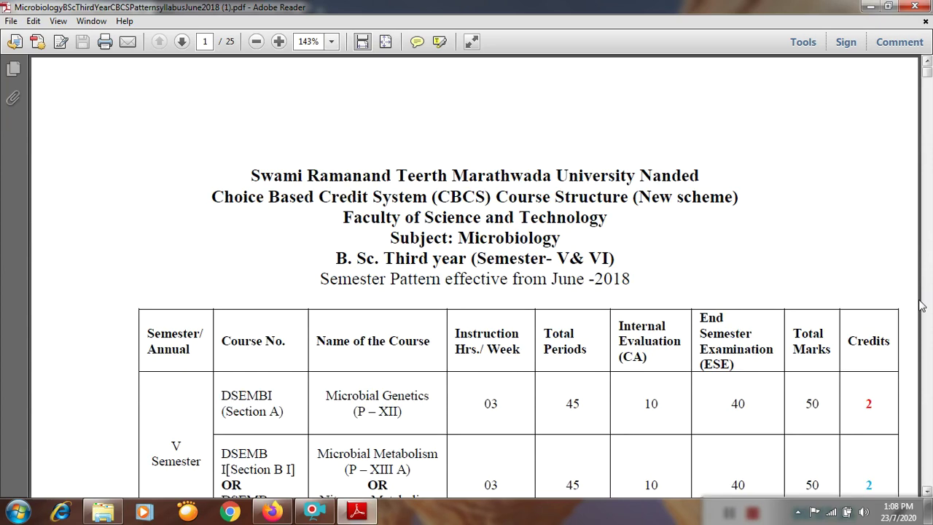
Step: Copy the Microbial Genetics syllabus from "Unit – I The Genetic Material" through "Abortive transduction" and paste it below the course summary sentence in Firefox
drag(926, 72, 927, 106)
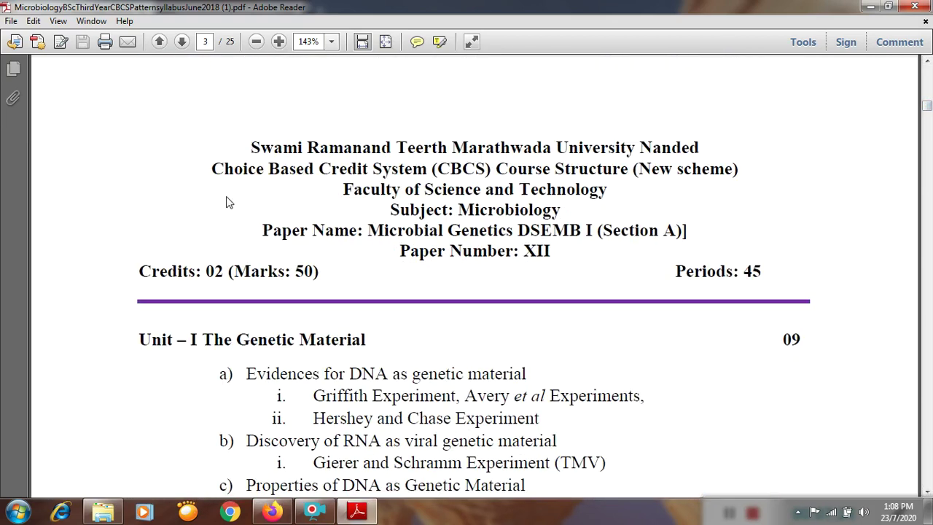
drag(135, 340, 479, 353)
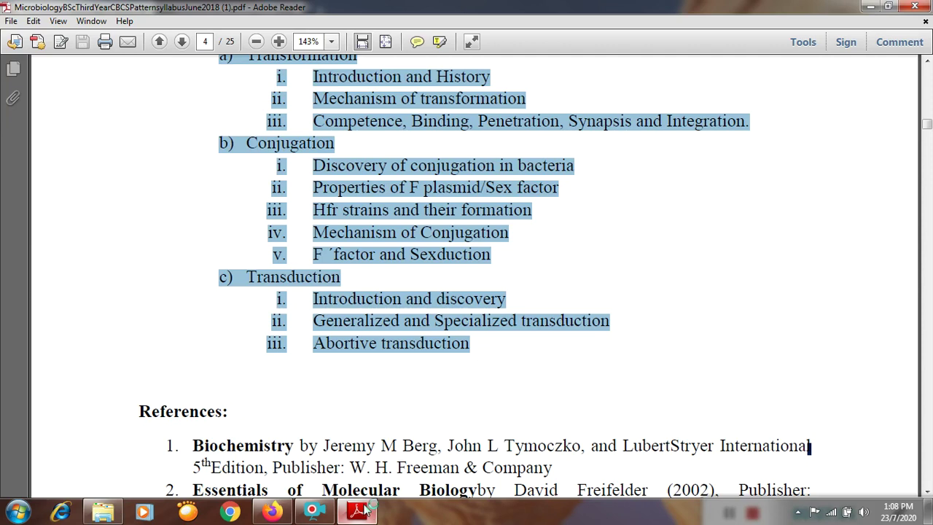
click(276, 514)
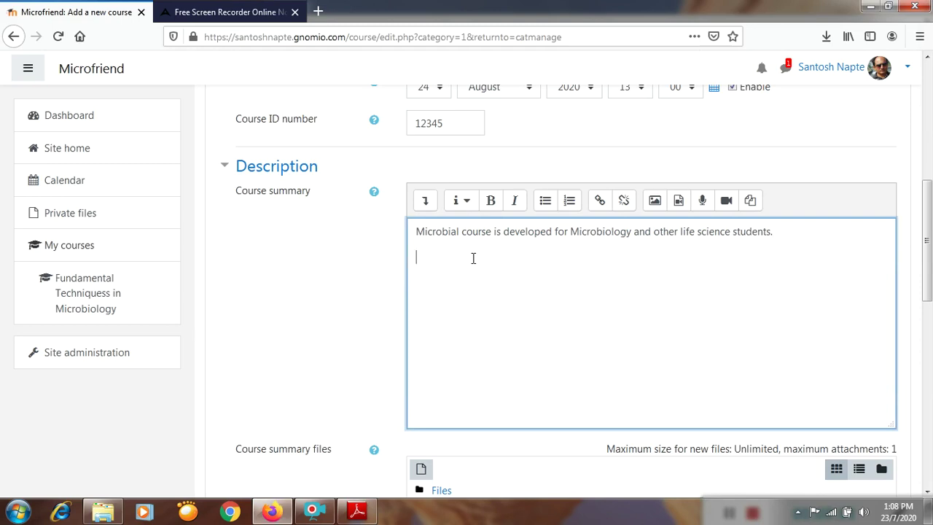
key(Return)
click(355, 513)
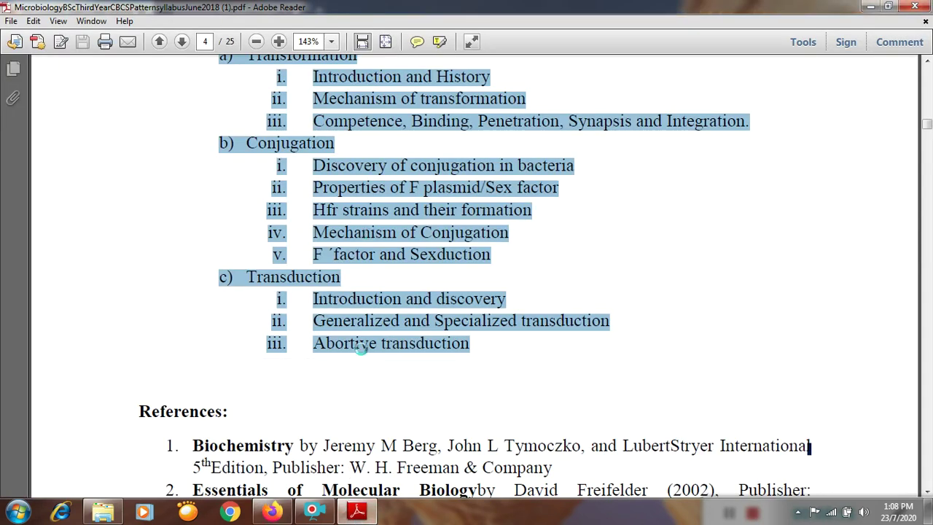
click(274, 513)
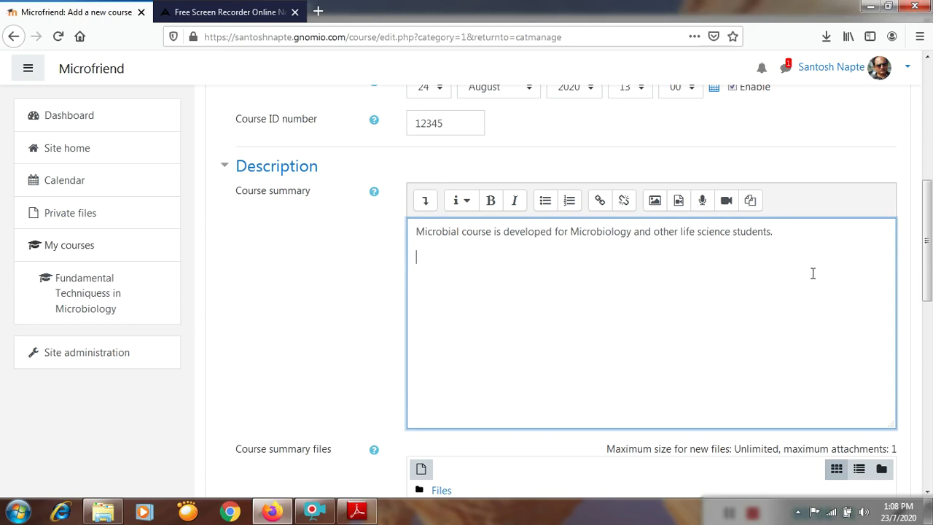
mouse_move(928, 298)
mouse_down()
mouse_move(928, 308)
mouse_move(928, 293)
mouse_up()
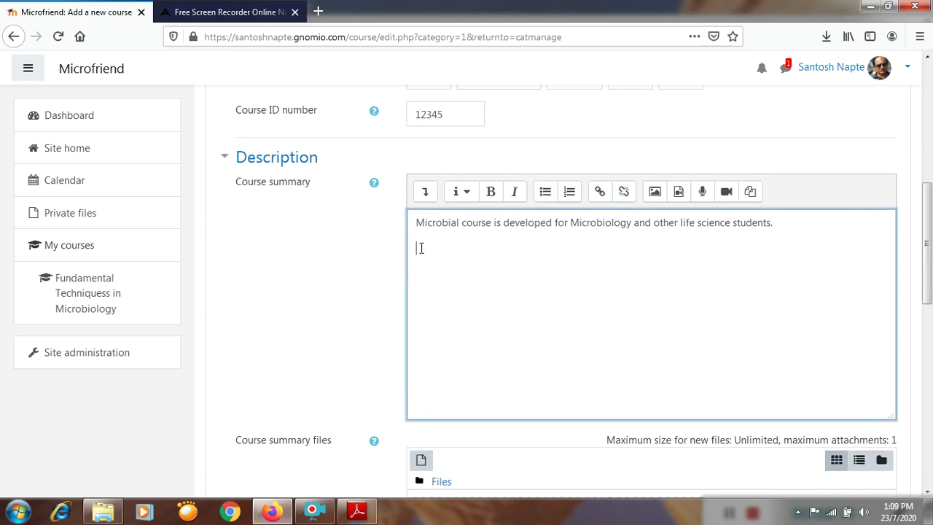
key(ctrl+v)
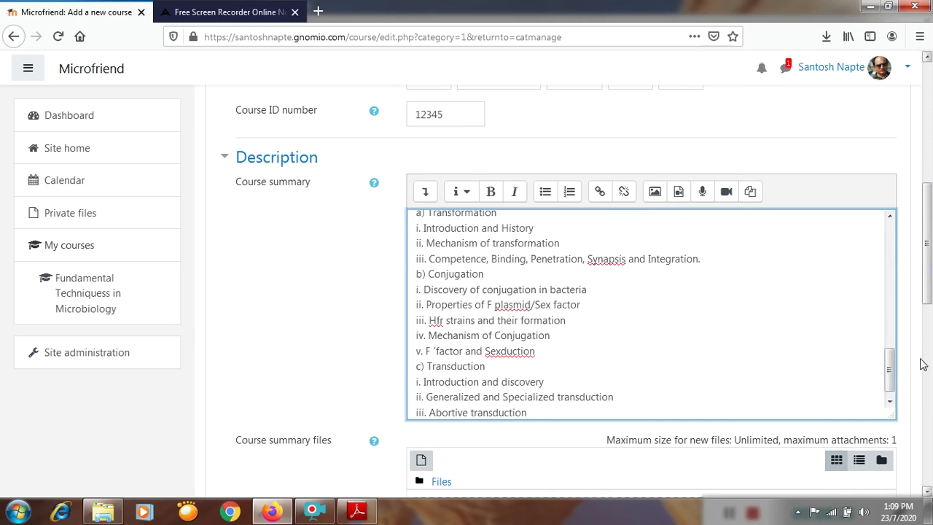
drag(890, 373, 883, 183)
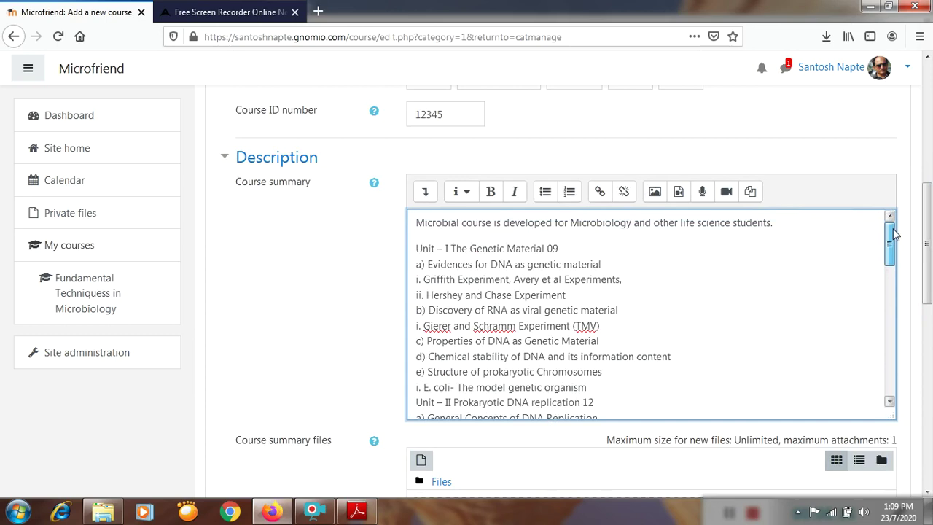
drag(892, 246, 885, 324)
drag(887, 332, 888, 387)
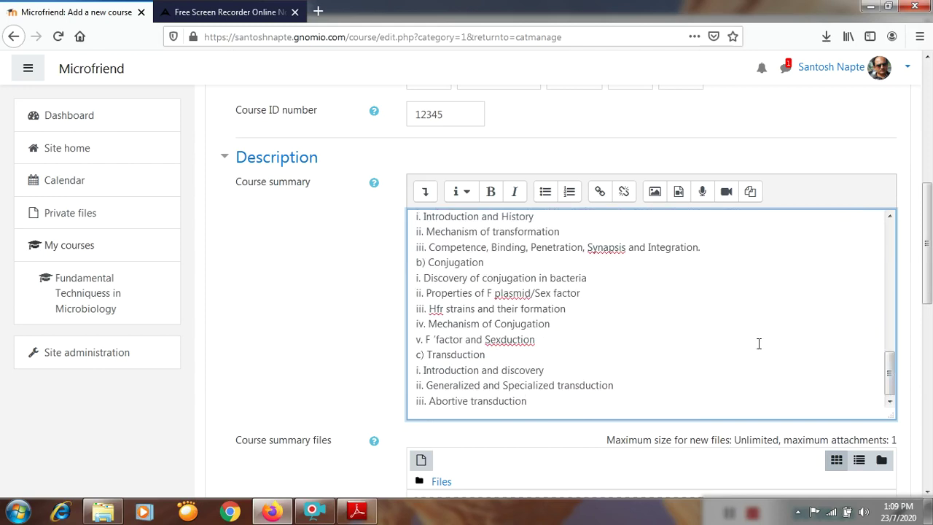
Step: Upload micro image.jpg from the ALL IMAGES folder in Documents as the course summary file
drag(928, 273, 929, 335)
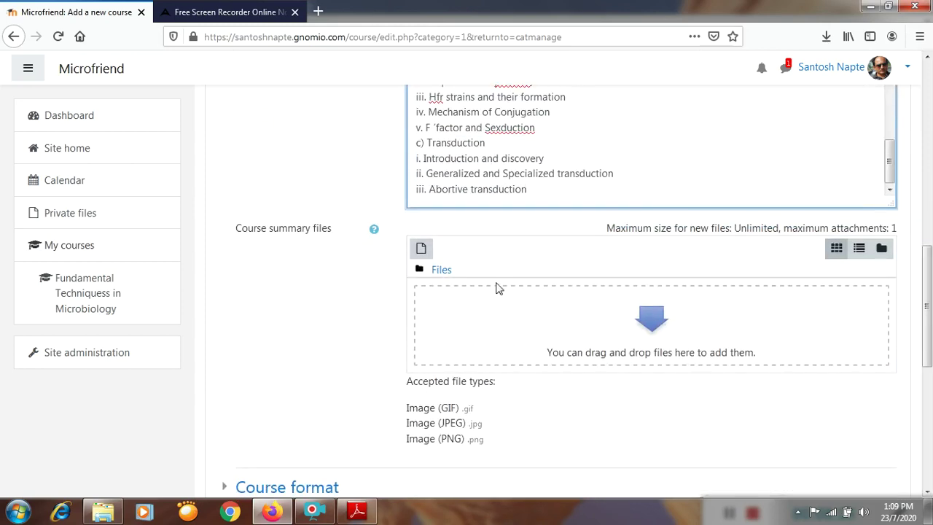
click(422, 252)
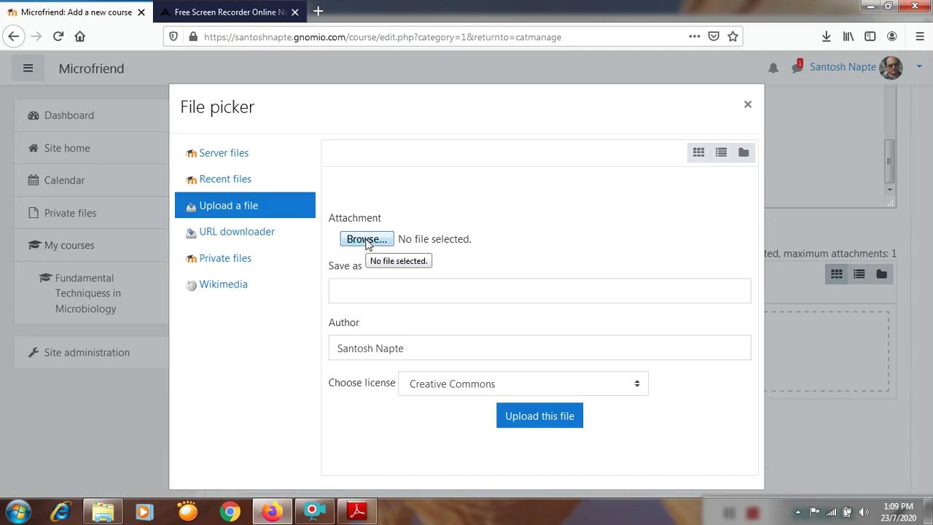
click(367, 240)
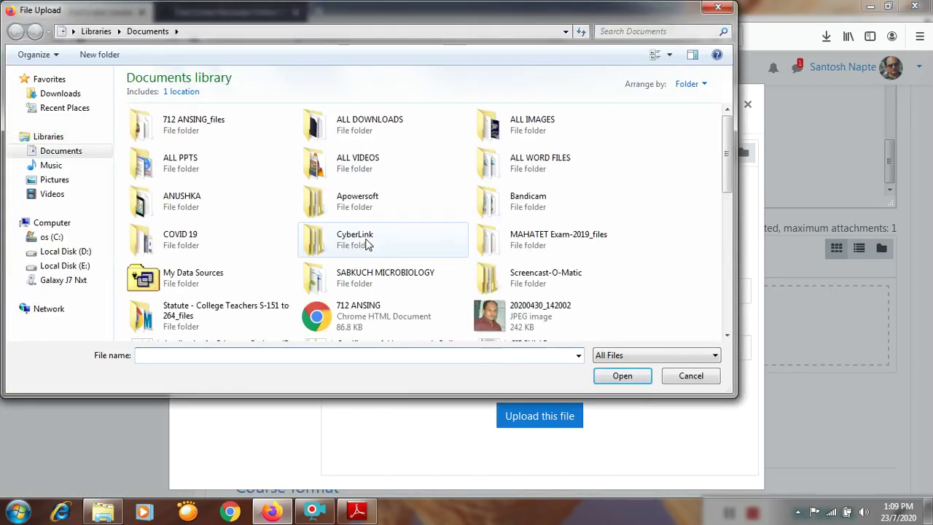
click(521, 122)
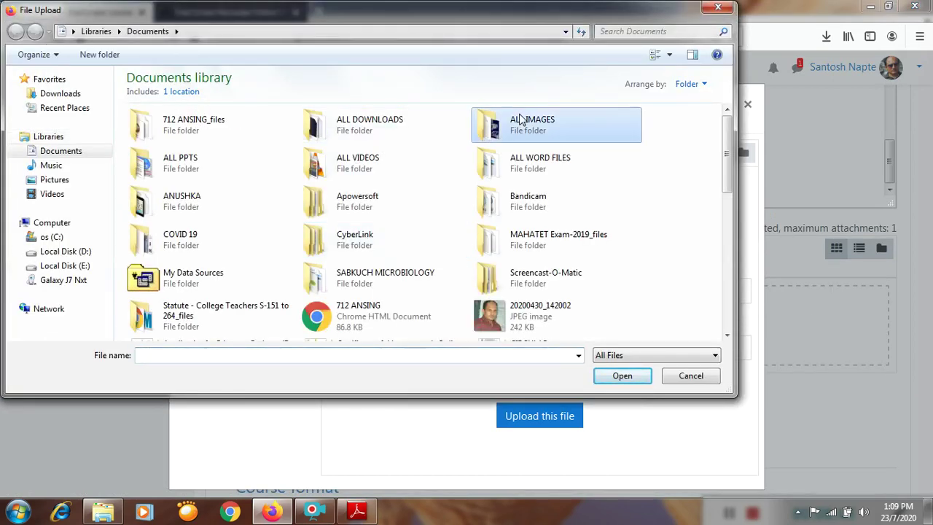
click(618, 377)
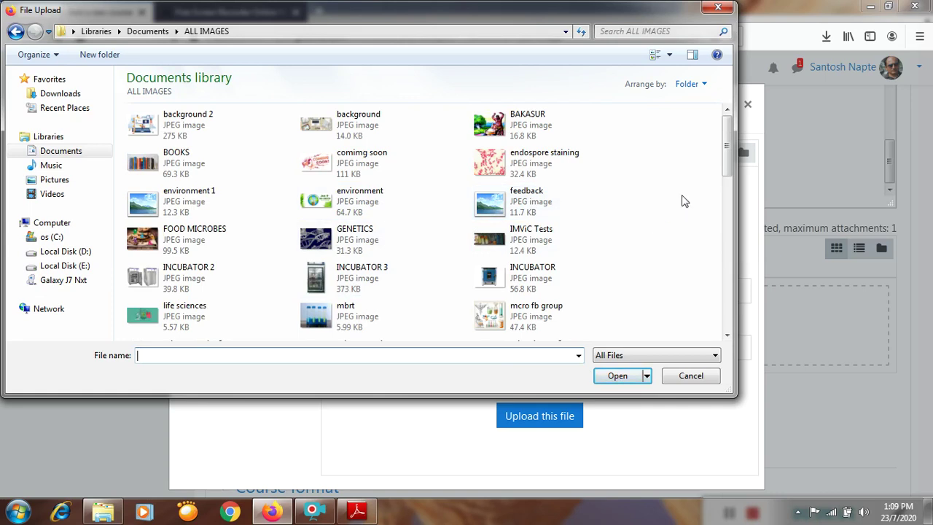
drag(727, 153, 730, 209)
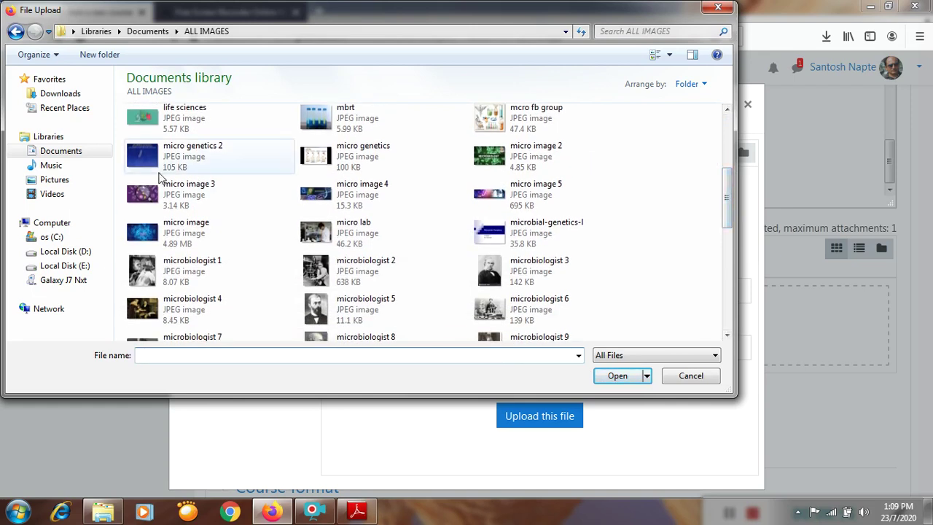
click(150, 242)
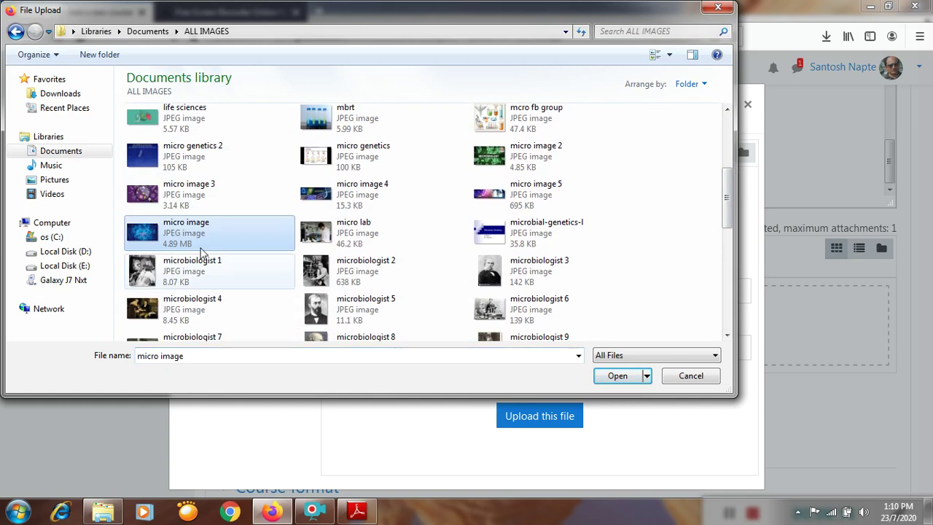
click(611, 376)
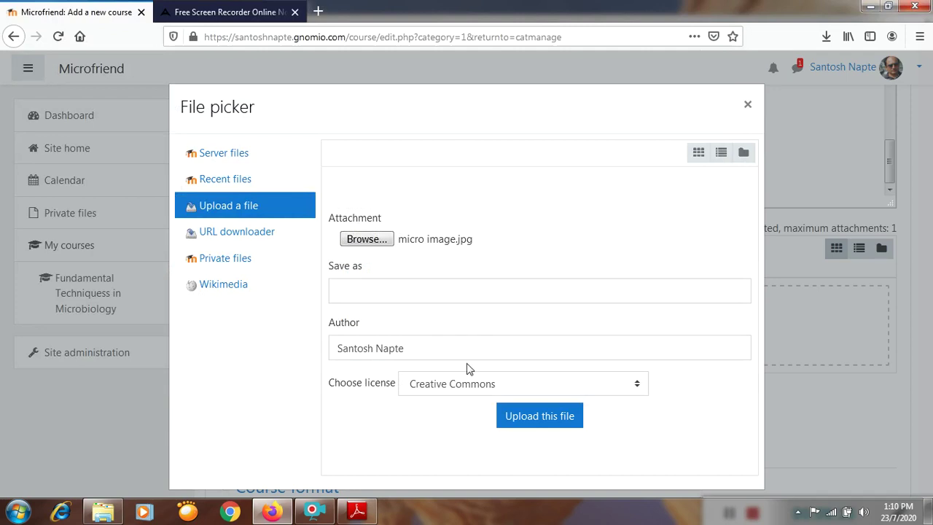
click(537, 418)
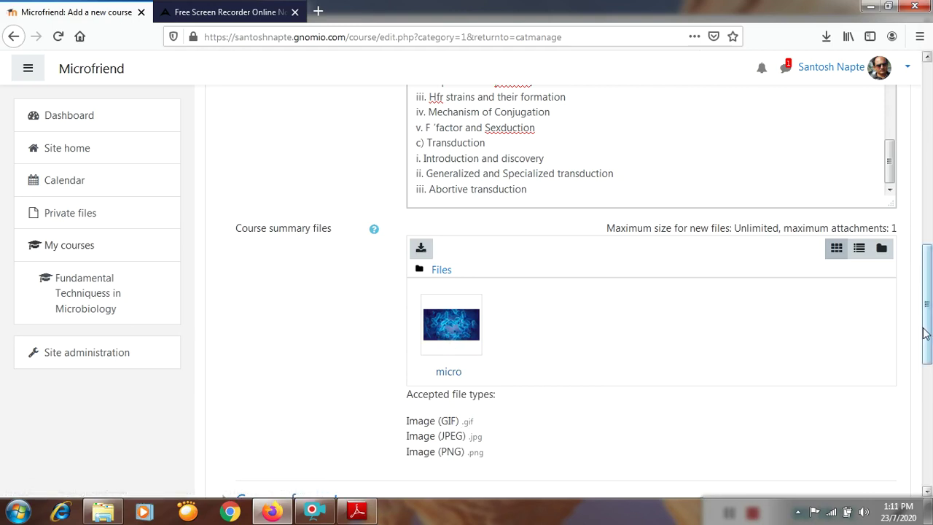
Step: Save the new Microbial Genetics course and display it
drag(924, 336, 930, 407)
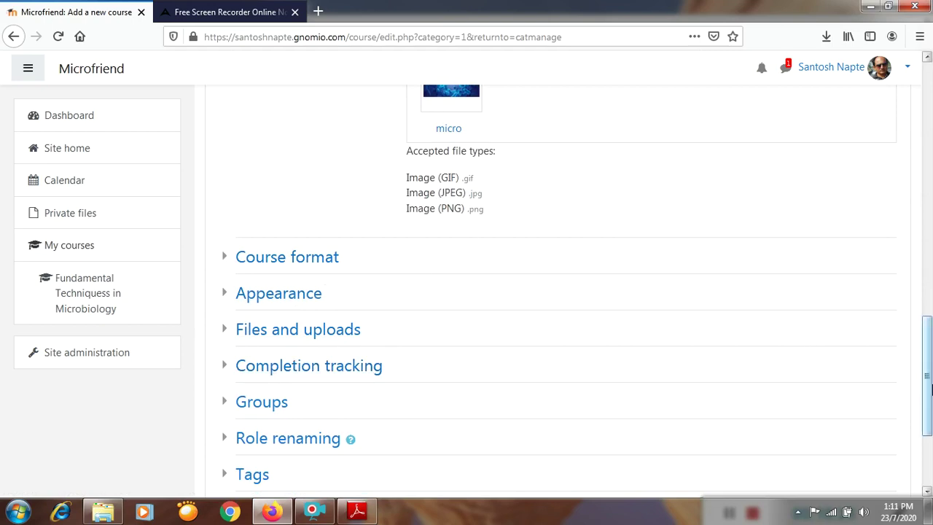
scroll(927, 394, down, 3)
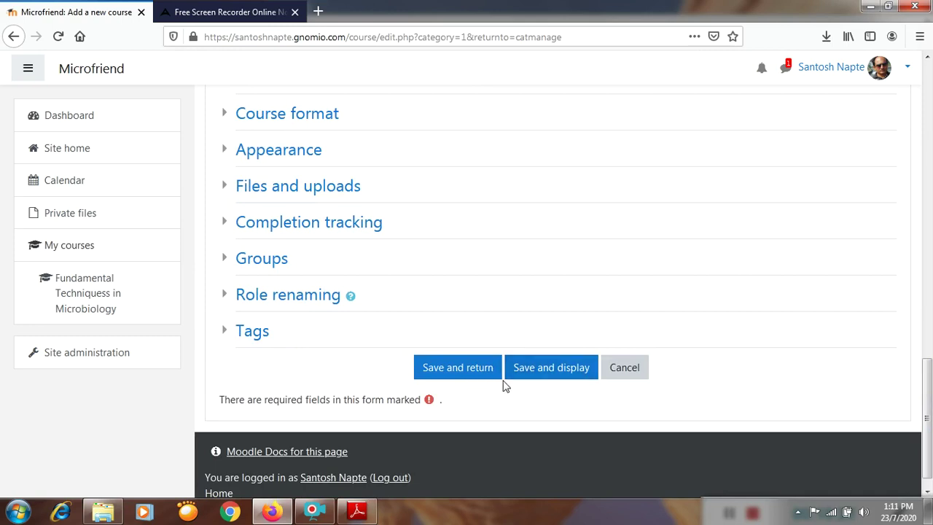
click(531, 372)
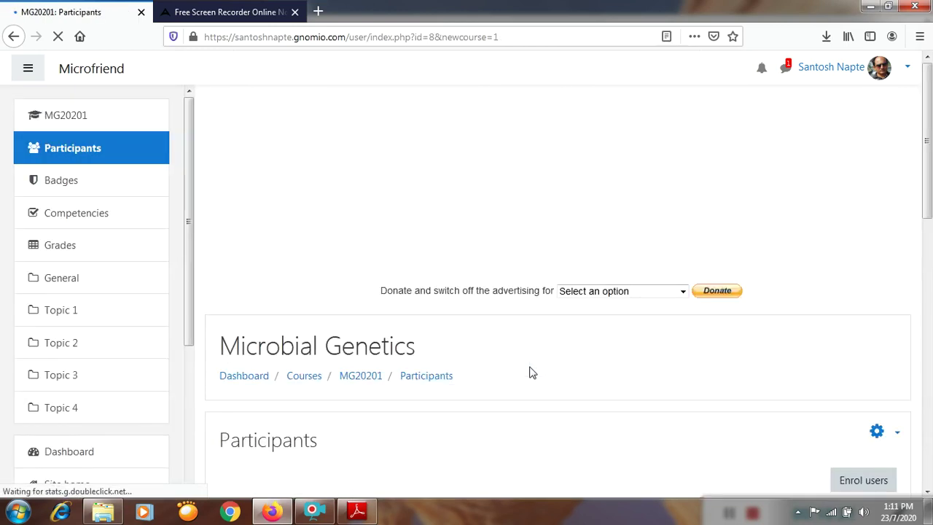
Step: Go to the site home page and examine the available courses from Microbial Genetics down to Microbiological Techniques
mouse_move(925, 204)
mouse_down()
mouse_move(928, 431)
mouse_move(912, 194)
mouse_up()
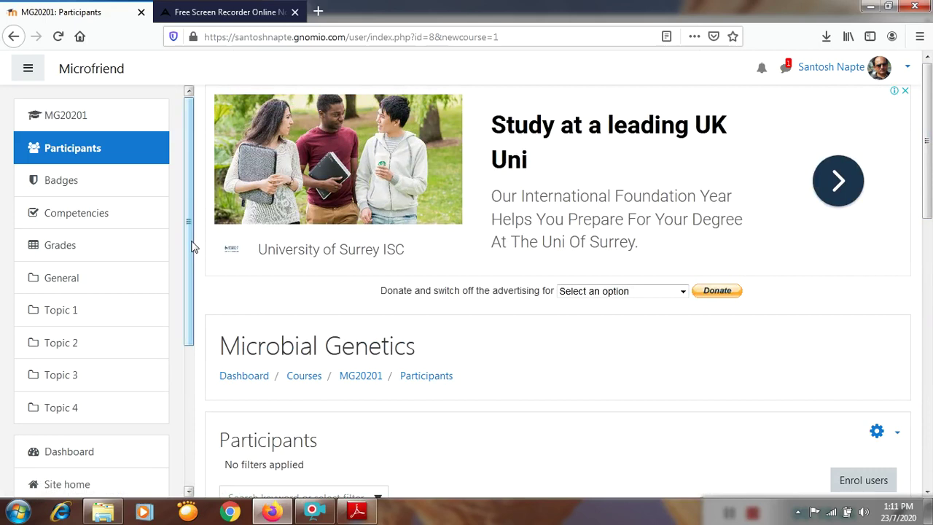
drag(192, 246, 188, 325)
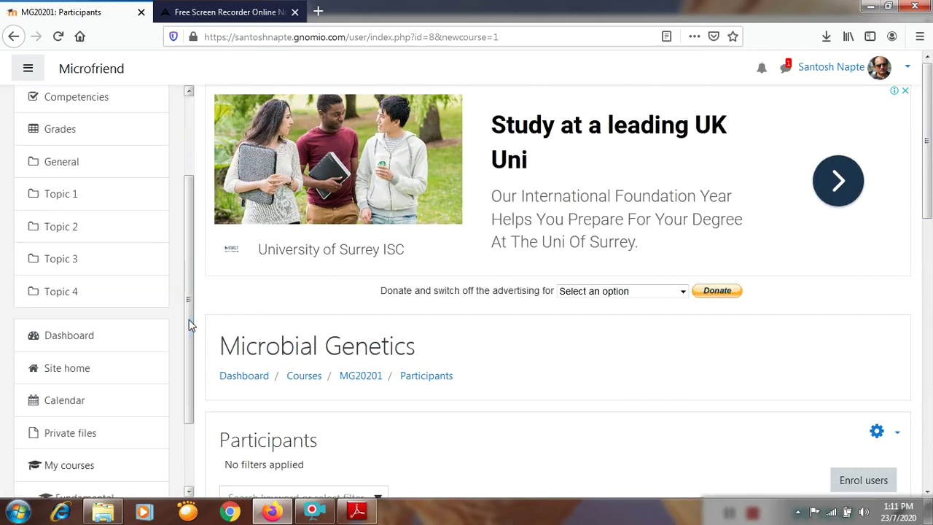
click(53, 370)
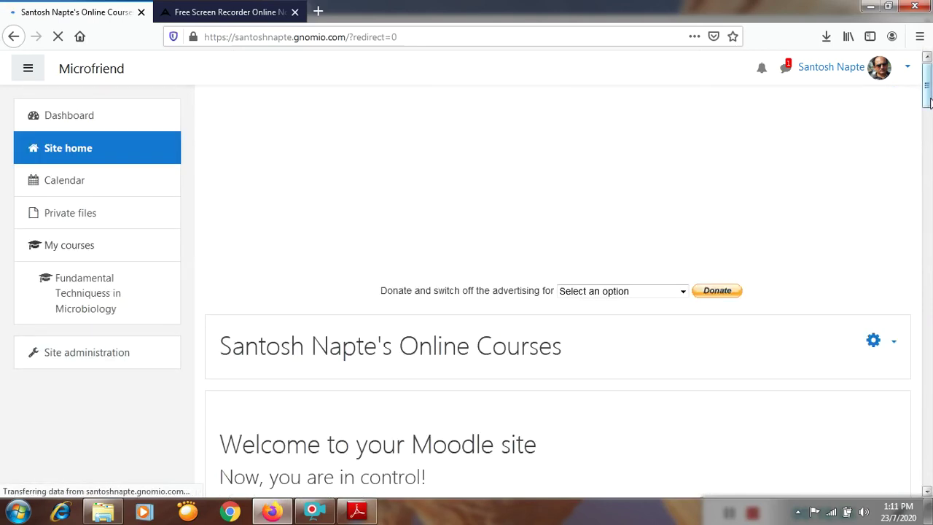
scroll(929, 106, down, 1)
drag(929, 105, 926, 177)
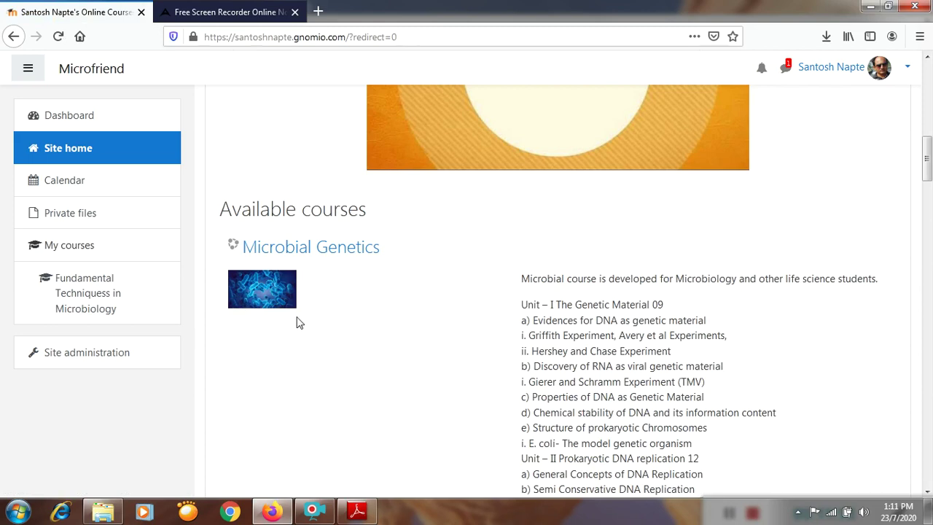
drag(926, 179, 926, 434)
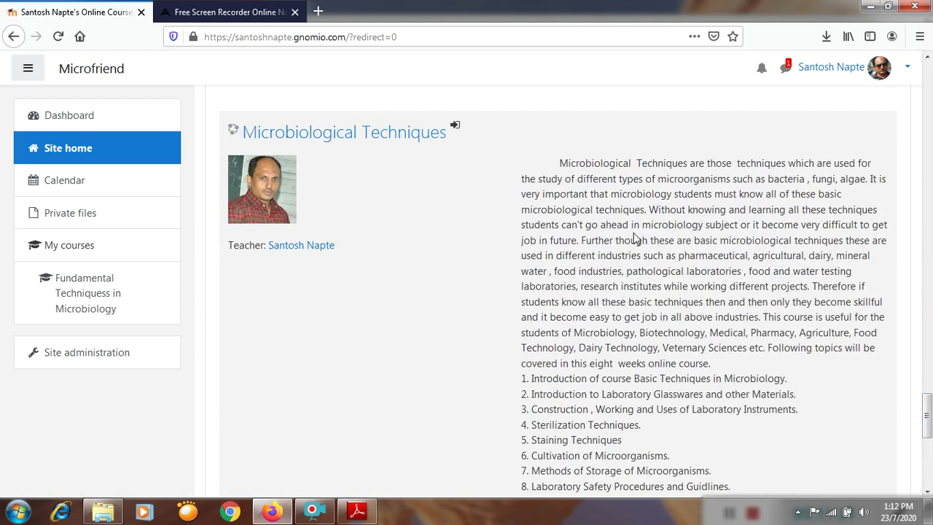
drag(928, 427, 926, 186)
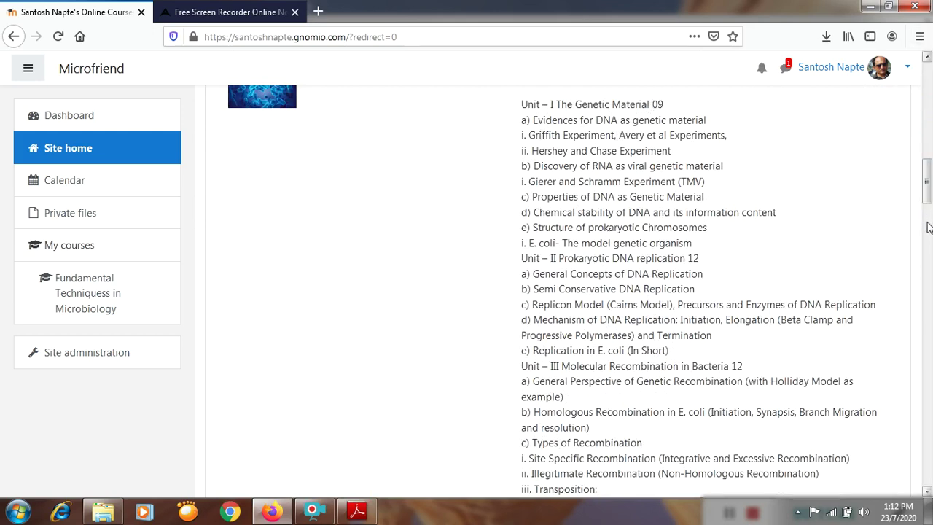
mouse_move(928, 203)
mouse_down()
mouse_move(928, 270)
mouse_move(928, 193)
mouse_up()
mouse_move(926, 172)
mouse_down()
mouse_move(926, 162)
mouse_move(928, 184)
mouse_up()
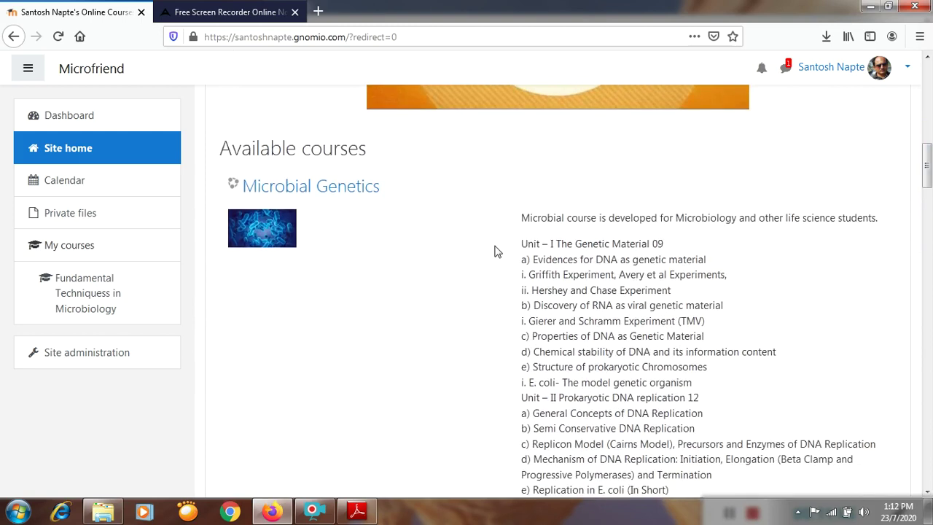
Step: Open the Microbial Genetics course from the available courses and turn editing on
click(355, 194)
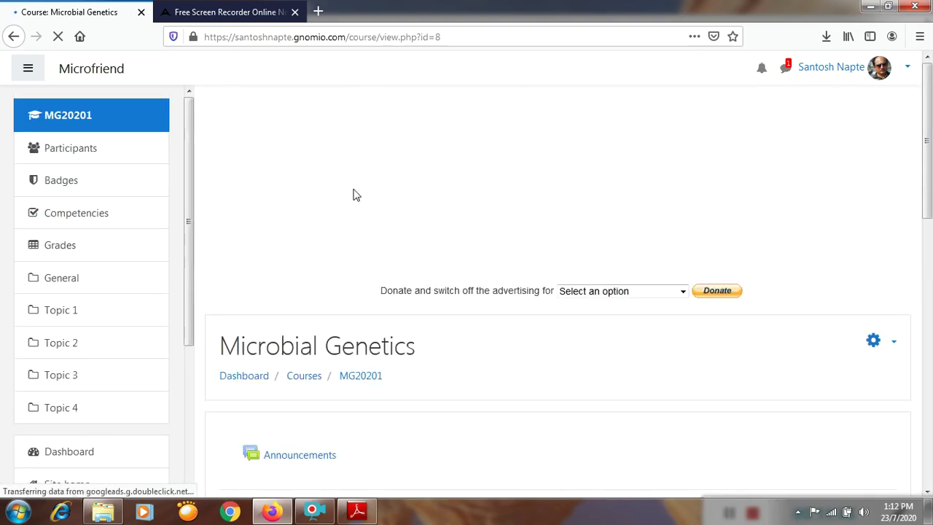
drag(926, 181, 926, 308)
scroll(926, 308, down, 1)
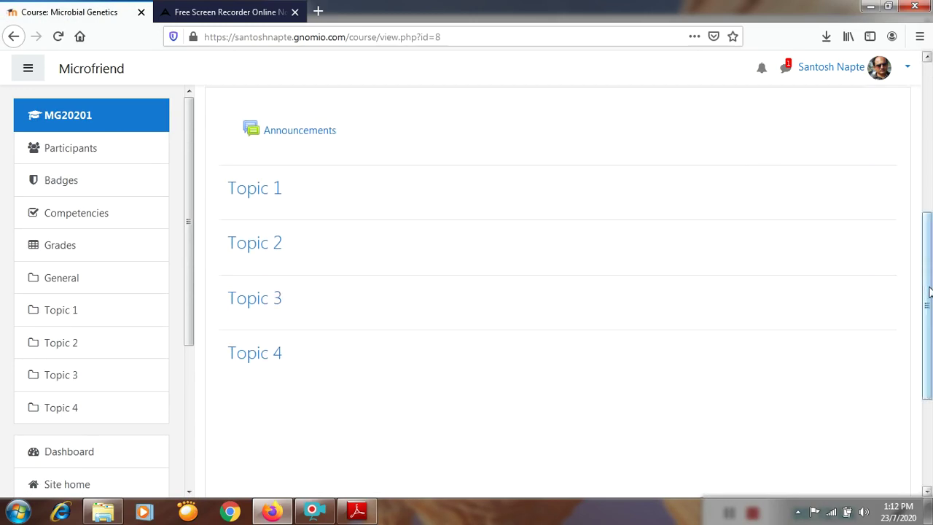
drag(929, 295, 787, 275)
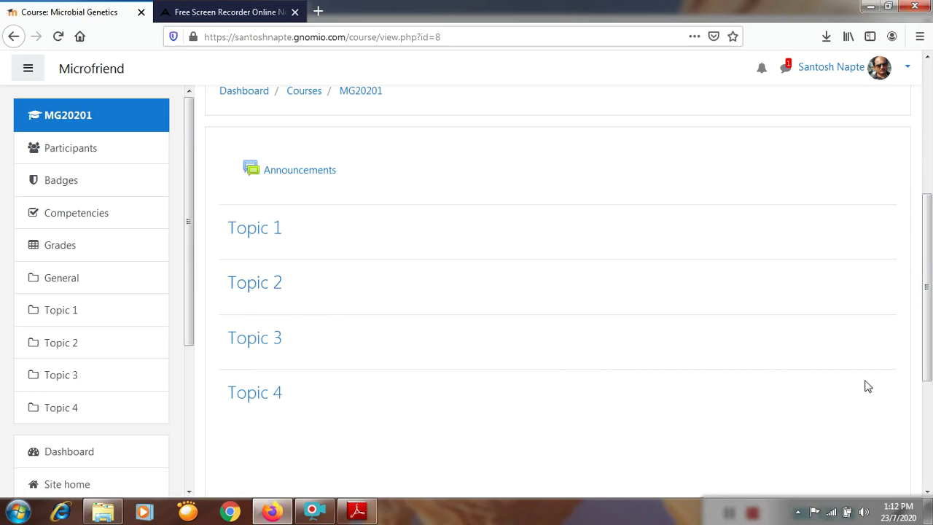
drag(926, 357, 927, 296)
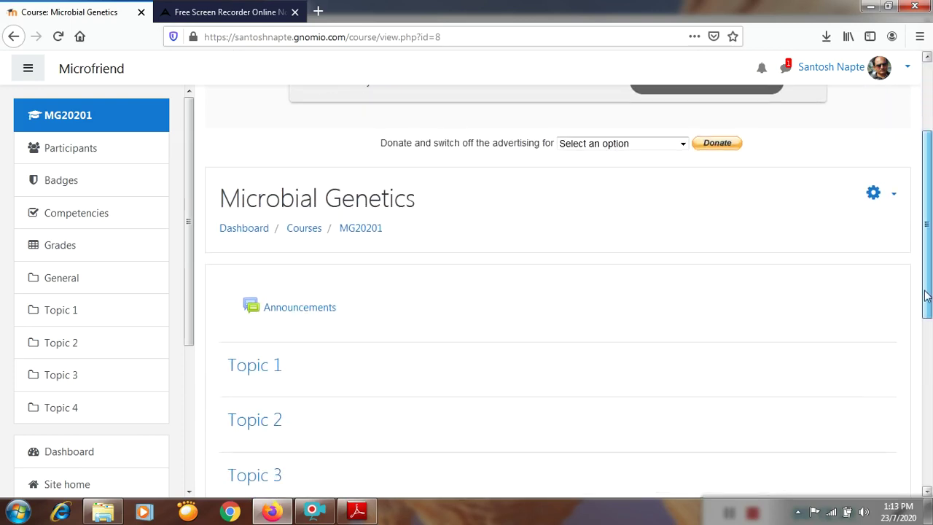
click(873, 194)
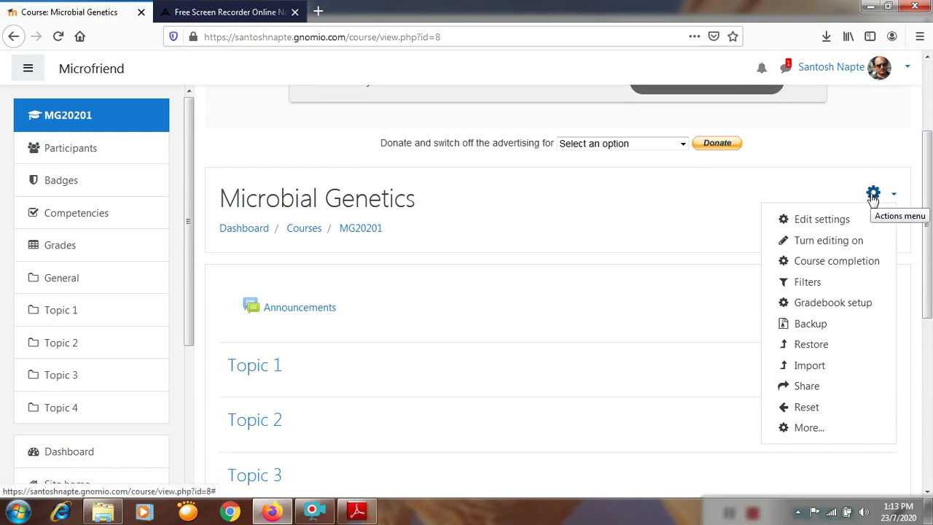
click(818, 250)
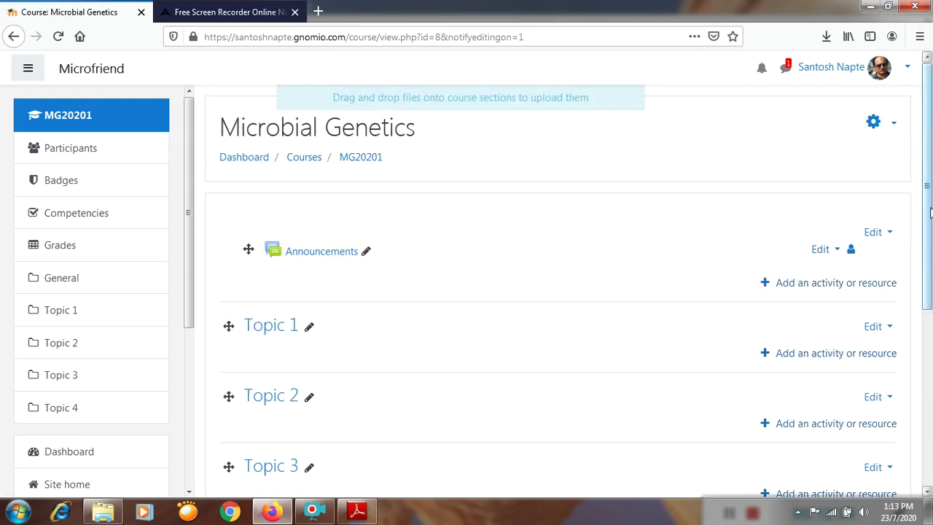
Step: Edit Topic 1 by enabling a custom section name, leave the name and summary empty, and save the changes
scroll(929, 250, down, 2)
scroll(929, 250, down, 1)
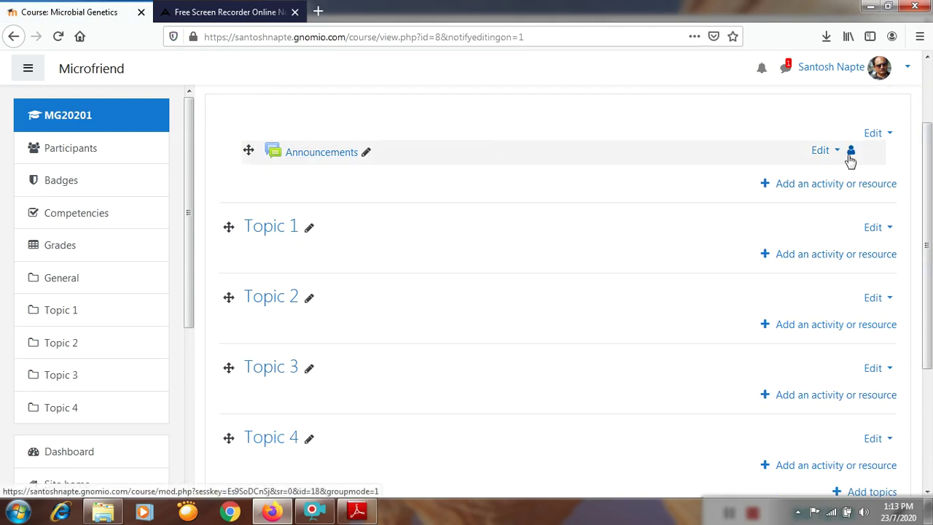
click(889, 229)
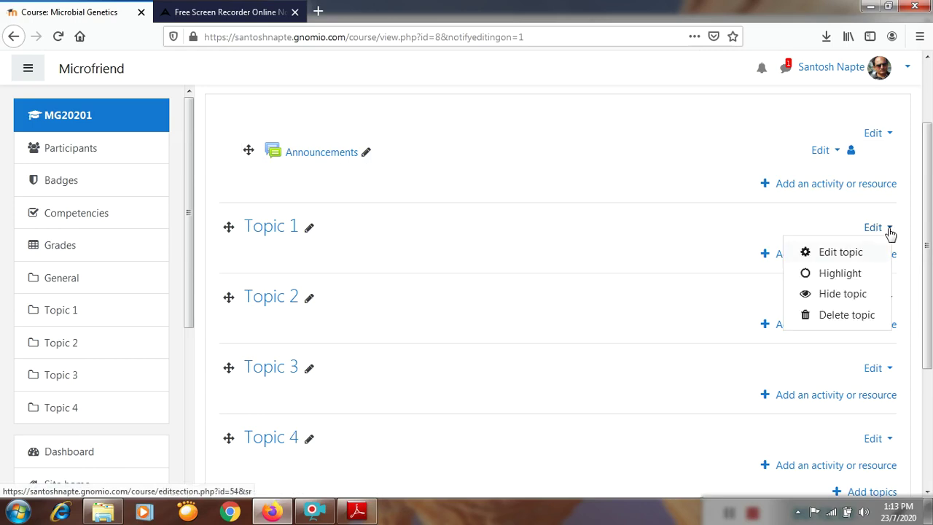
click(835, 255)
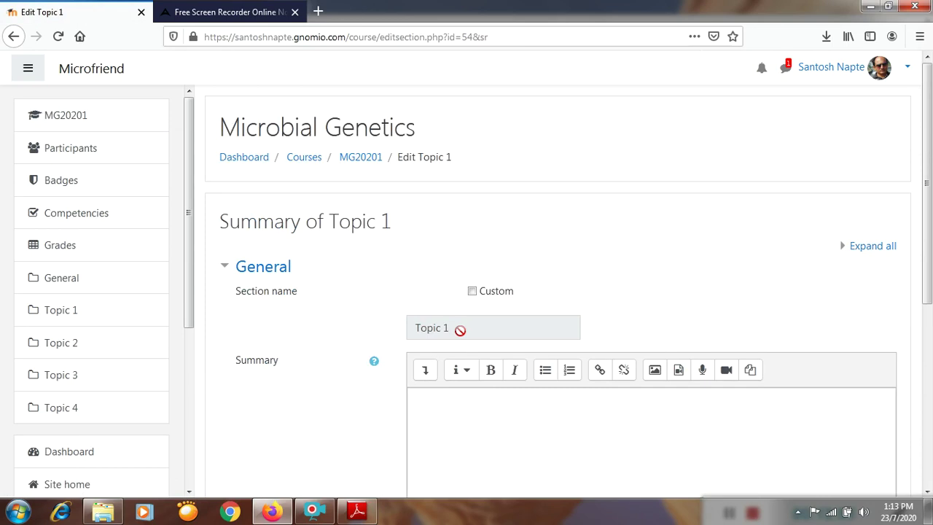
click(472, 292)
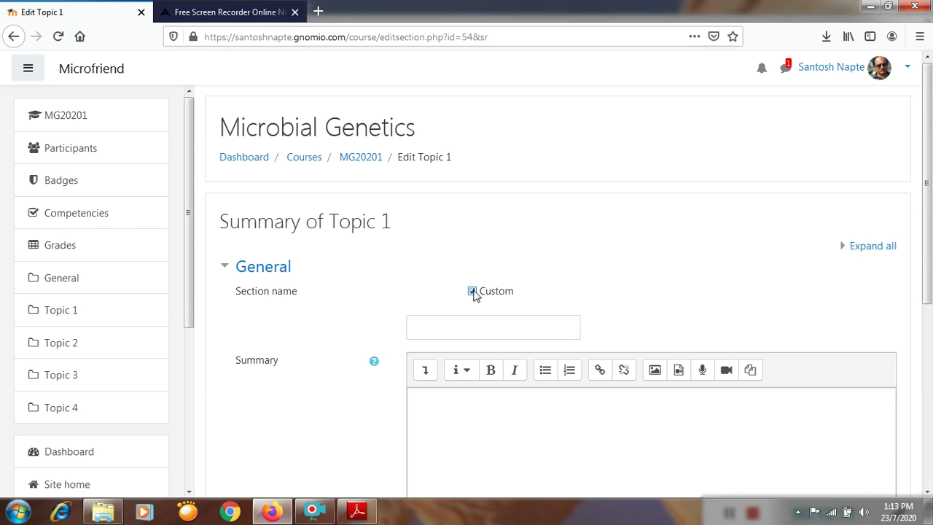
click(426, 329)
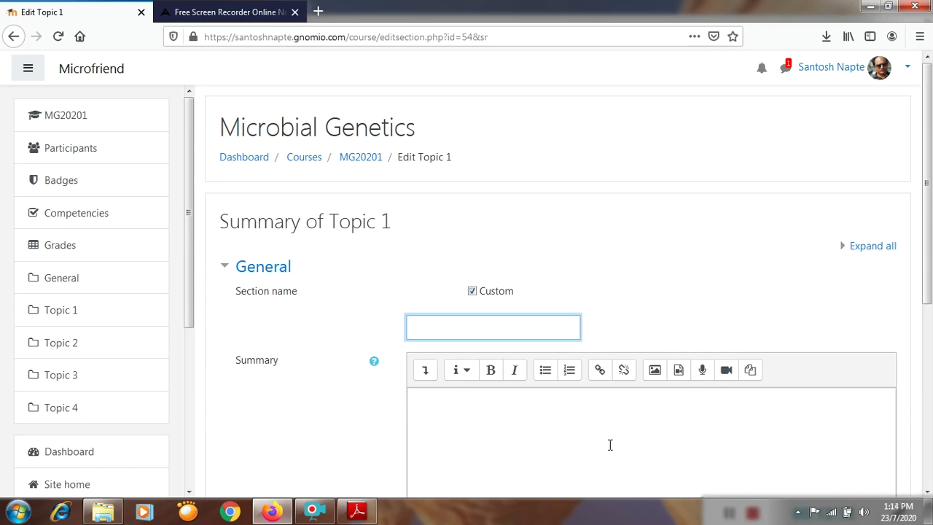
drag(928, 270, 928, 421)
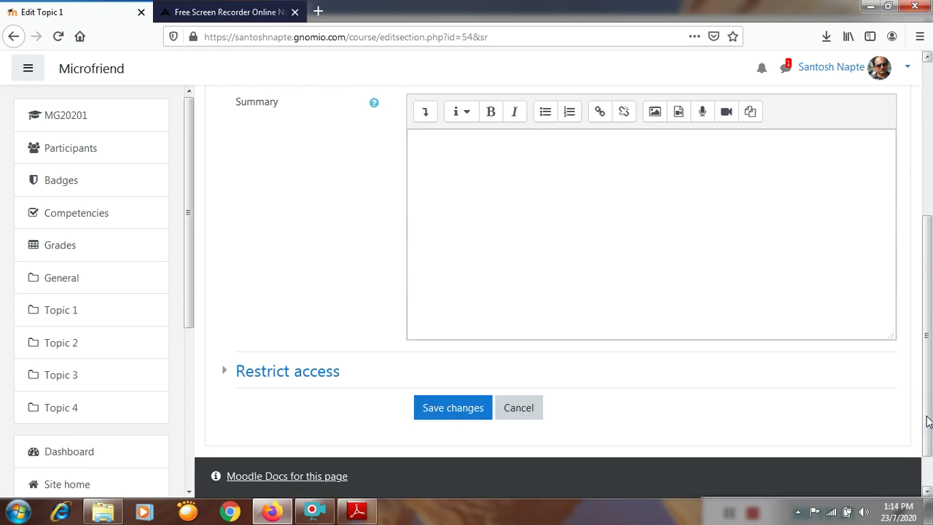
click(448, 418)
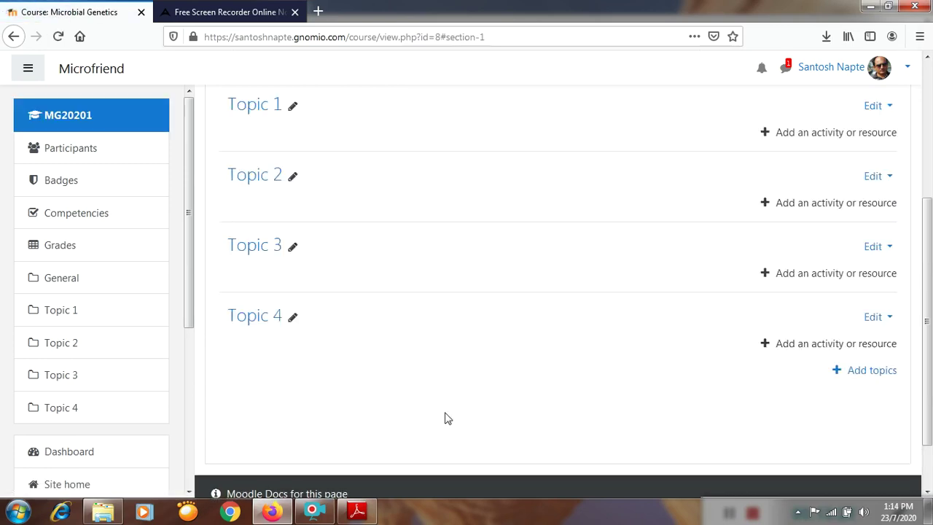
mouse_move(928, 299)
mouse_down()
mouse_move(927, 164)
mouse_move(929, 297)
mouse_up()
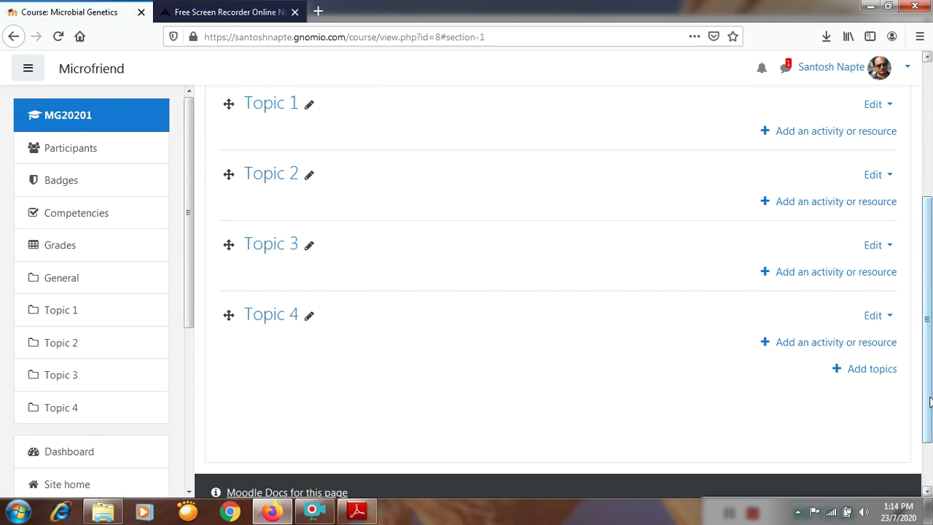
drag(931, 409, 930, 325)
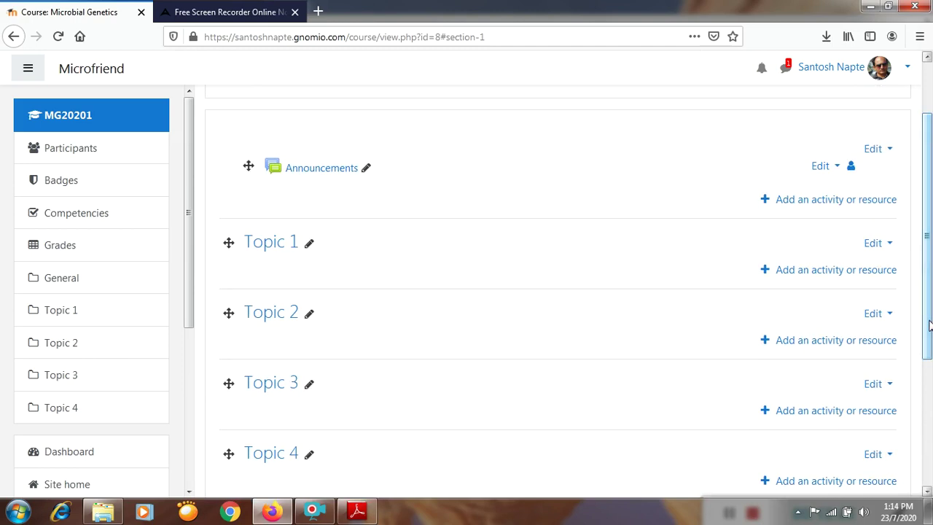